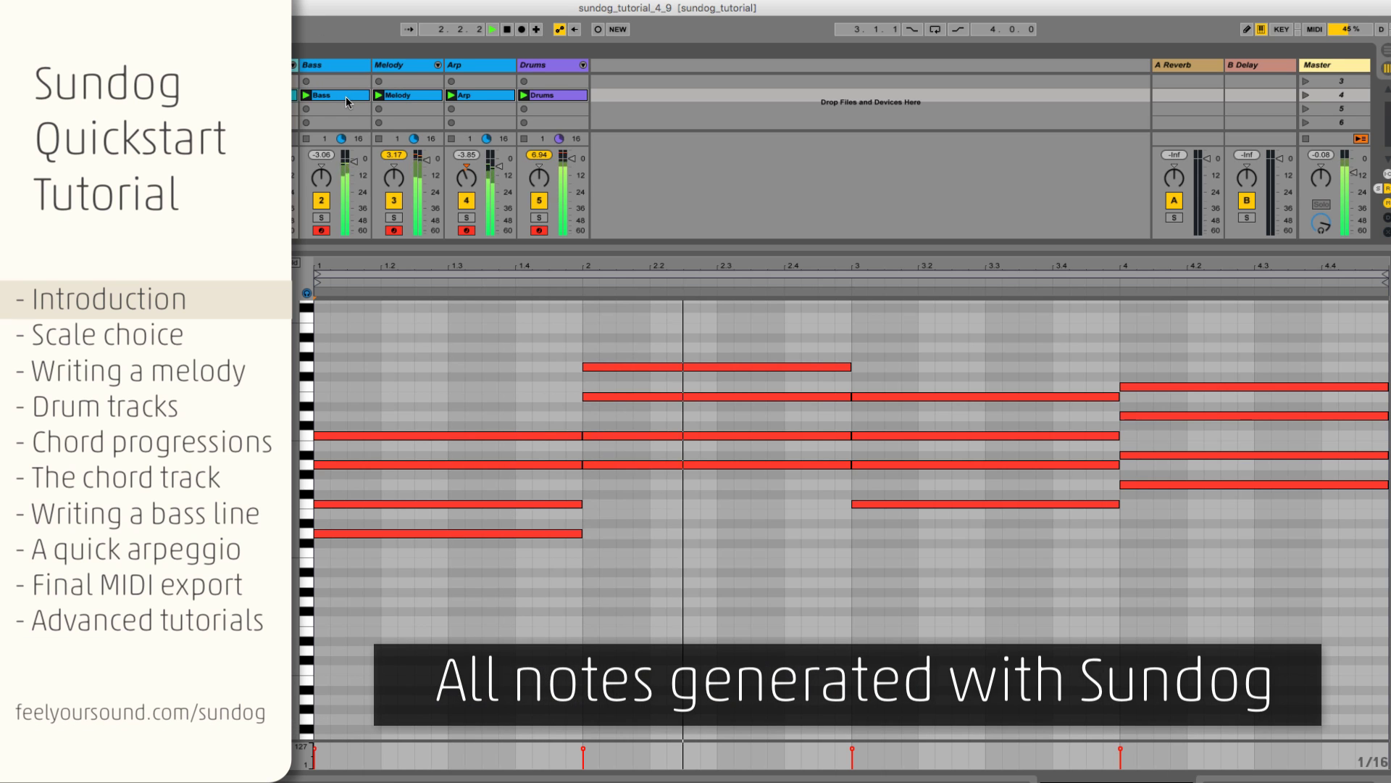
Step: Review the Bass, Melody, Arp and Drums clip notes, stop playback, and return to Sundog
{"action": "left_click", "coordinate": [346, 97]}
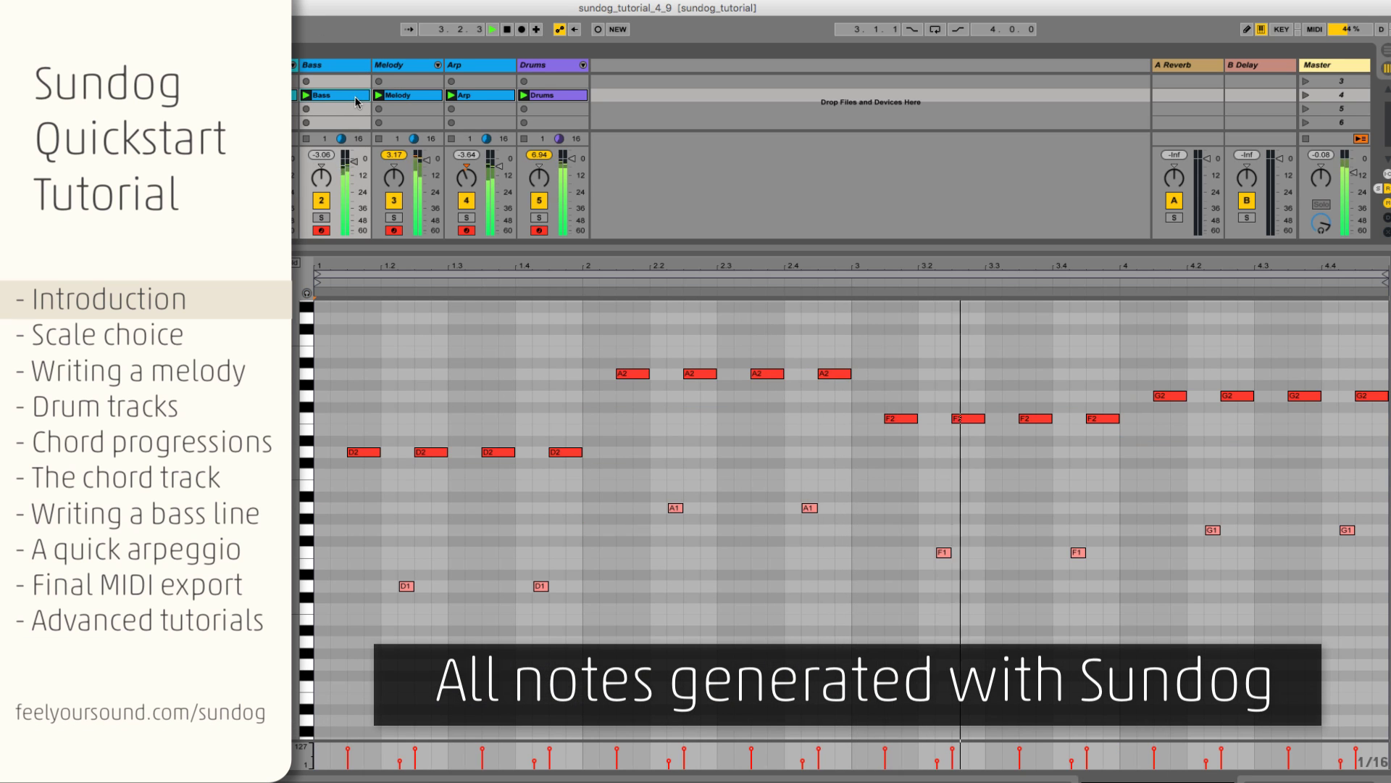
{"action": "left_click", "coordinate": [408, 97]}
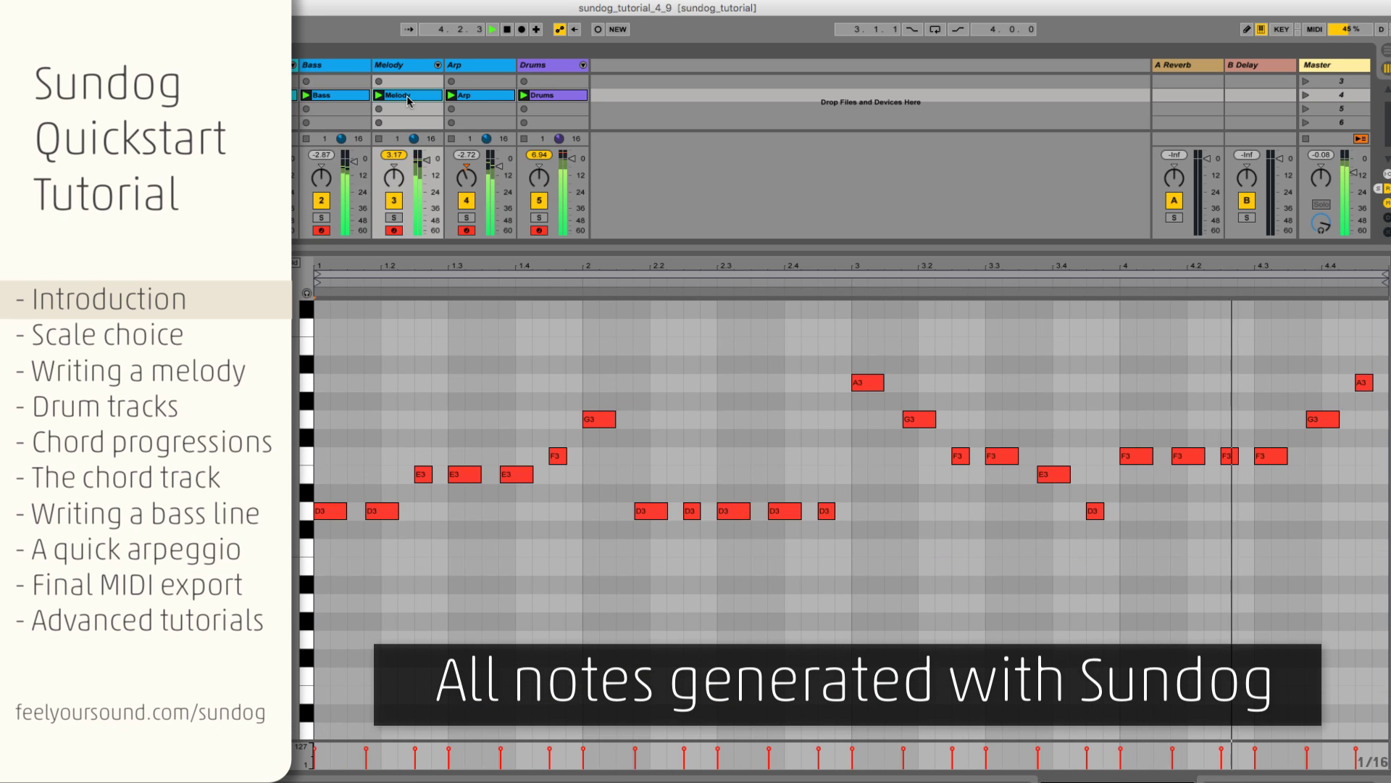
{"action": "left_click", "coordinate": [489, 99]}
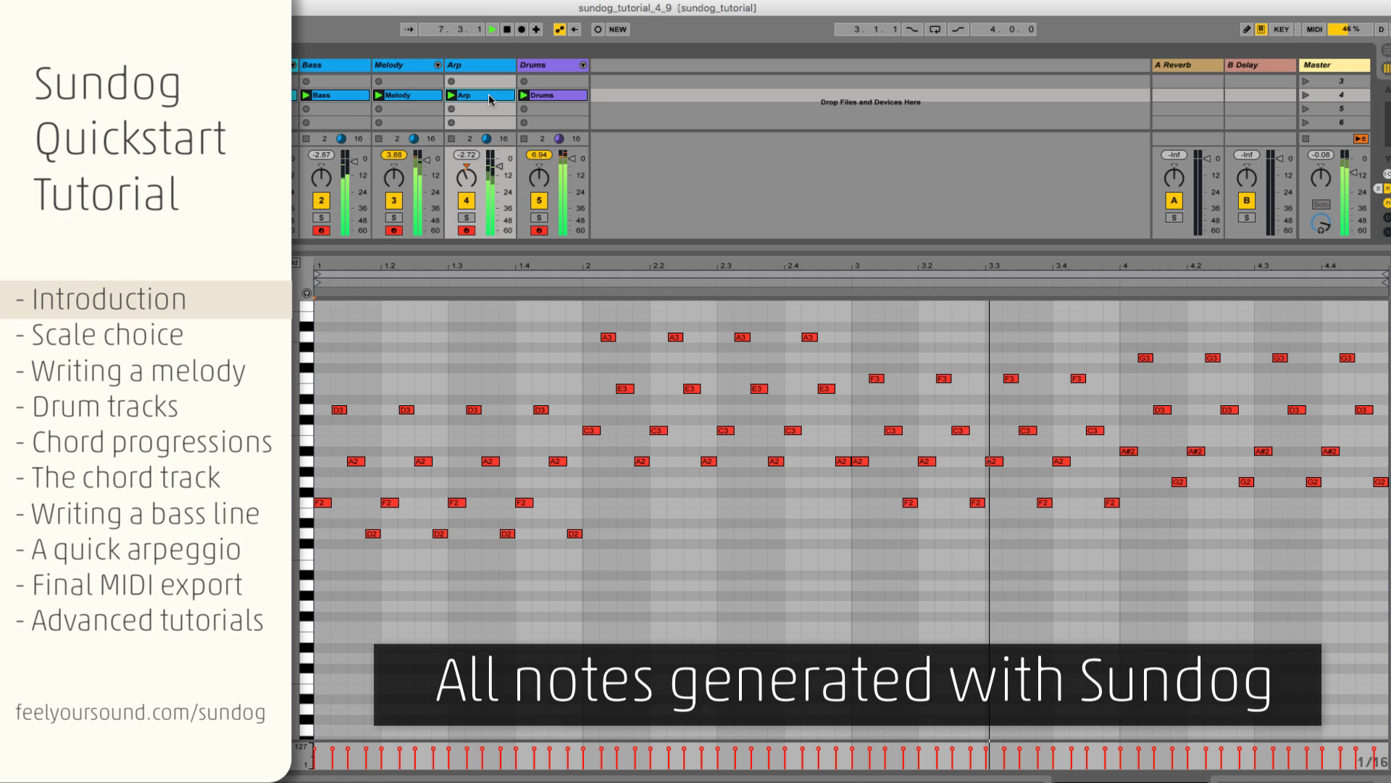
{"action": "left_click", "coordinate": [562, 95]}
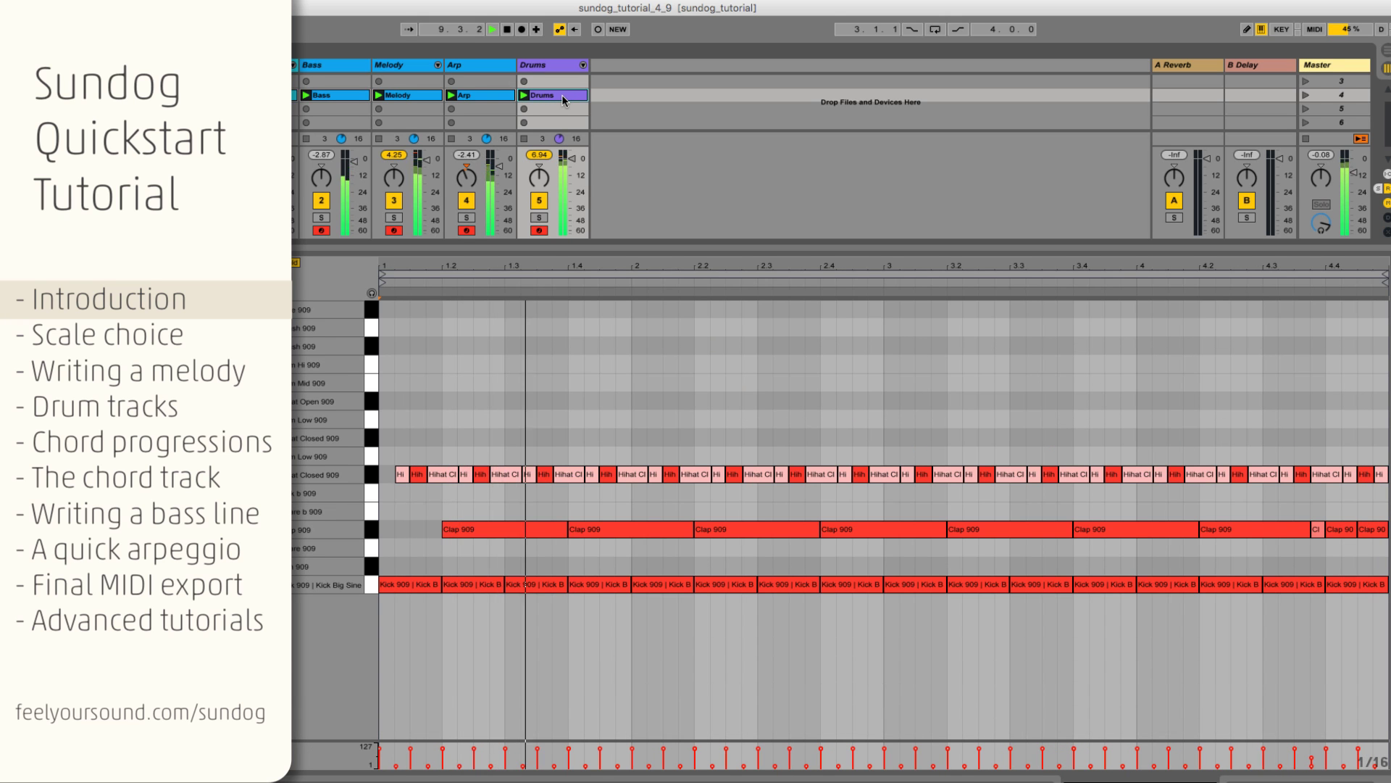
{"action": "key", "text": "space"}
{"action": "key", "text": "super+Tab"}
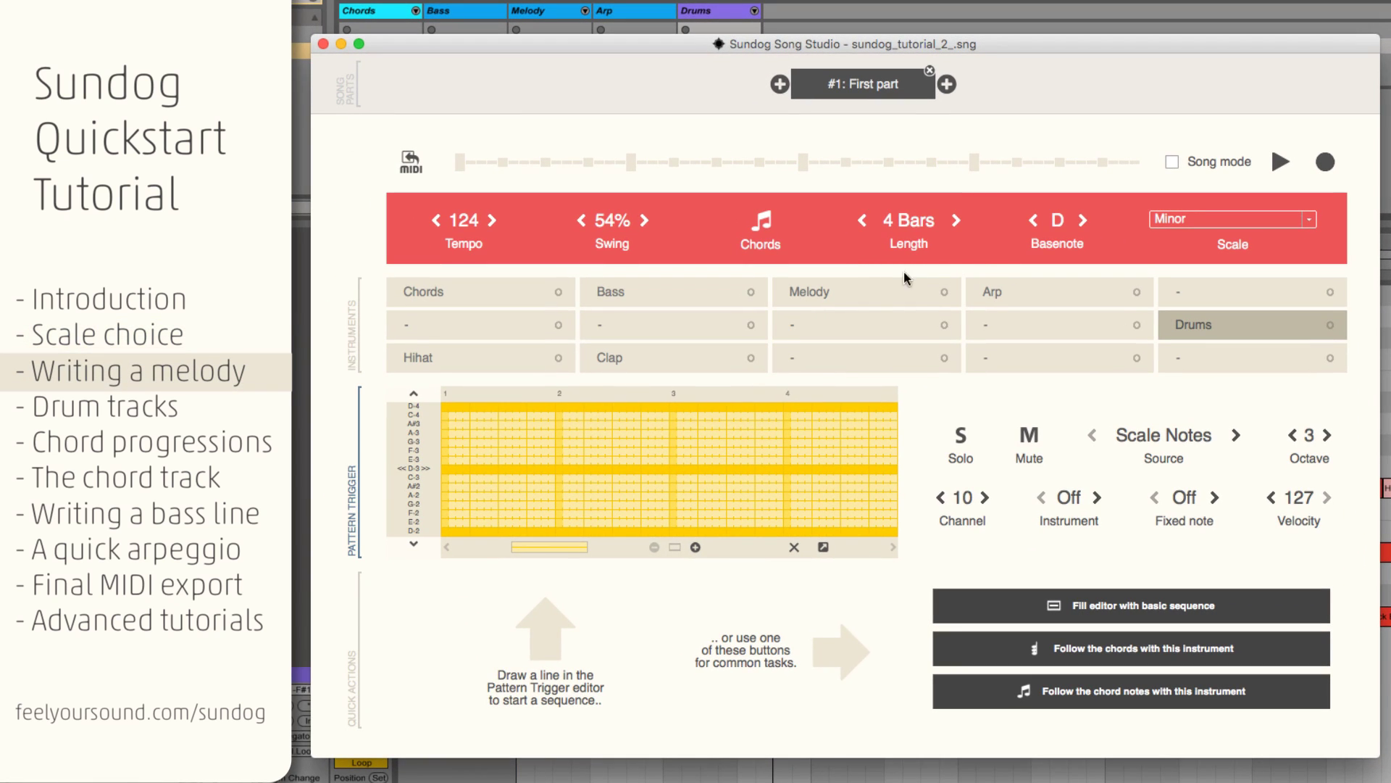
Step: Fill the Melody instrument with a basic flat D-4 sequence on channel 3, then stop playback
{"action": "left_click", "coordinate": [858, 294]}
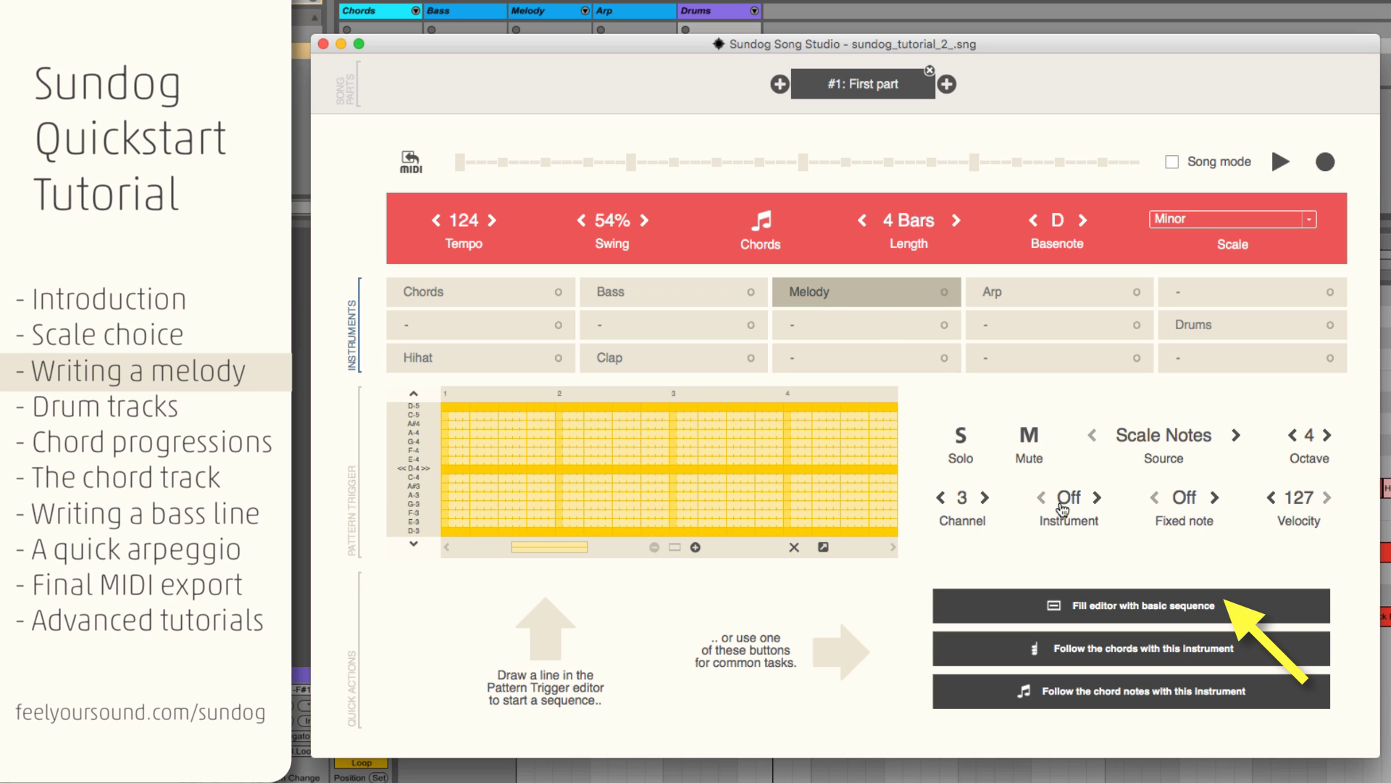
{"action": "left_click", "coordinate": [1094, 609]}
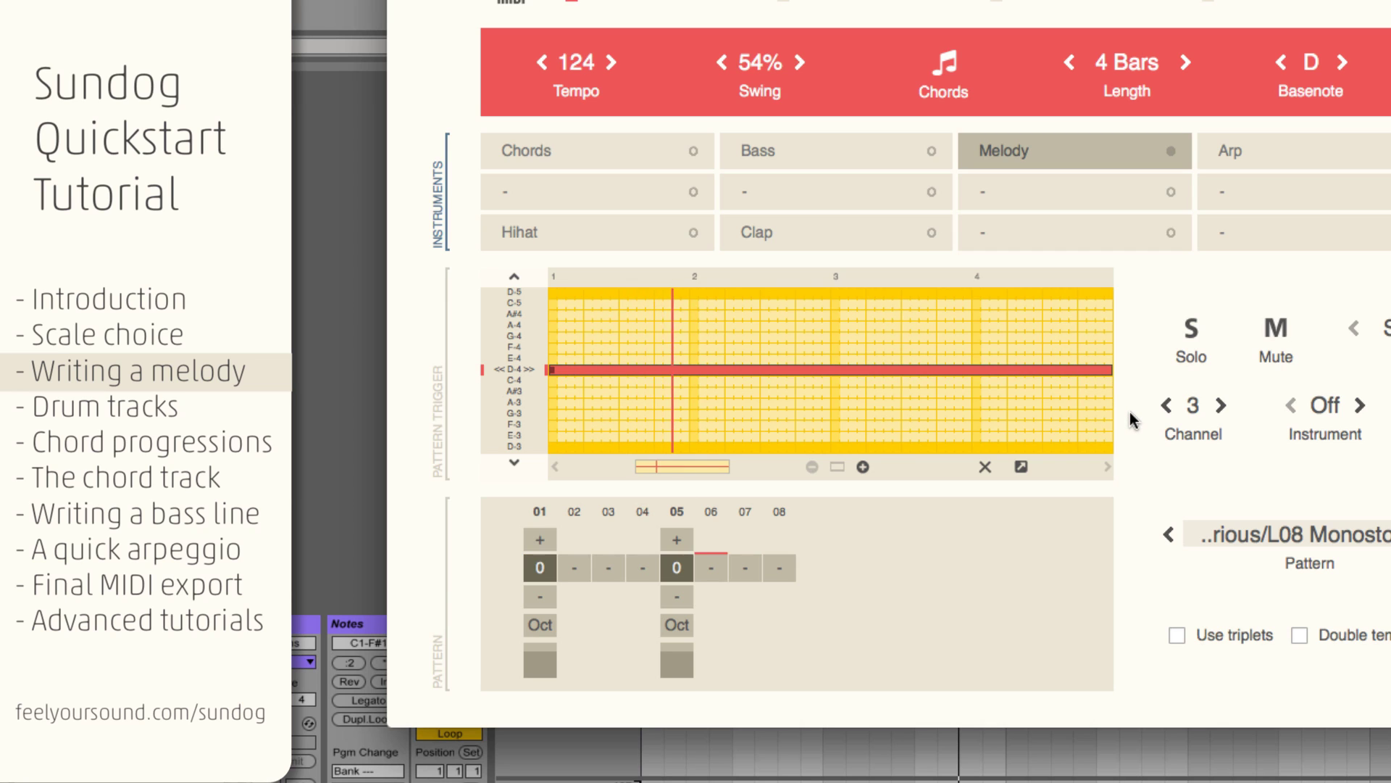
{"action": "key", "text": "space"}
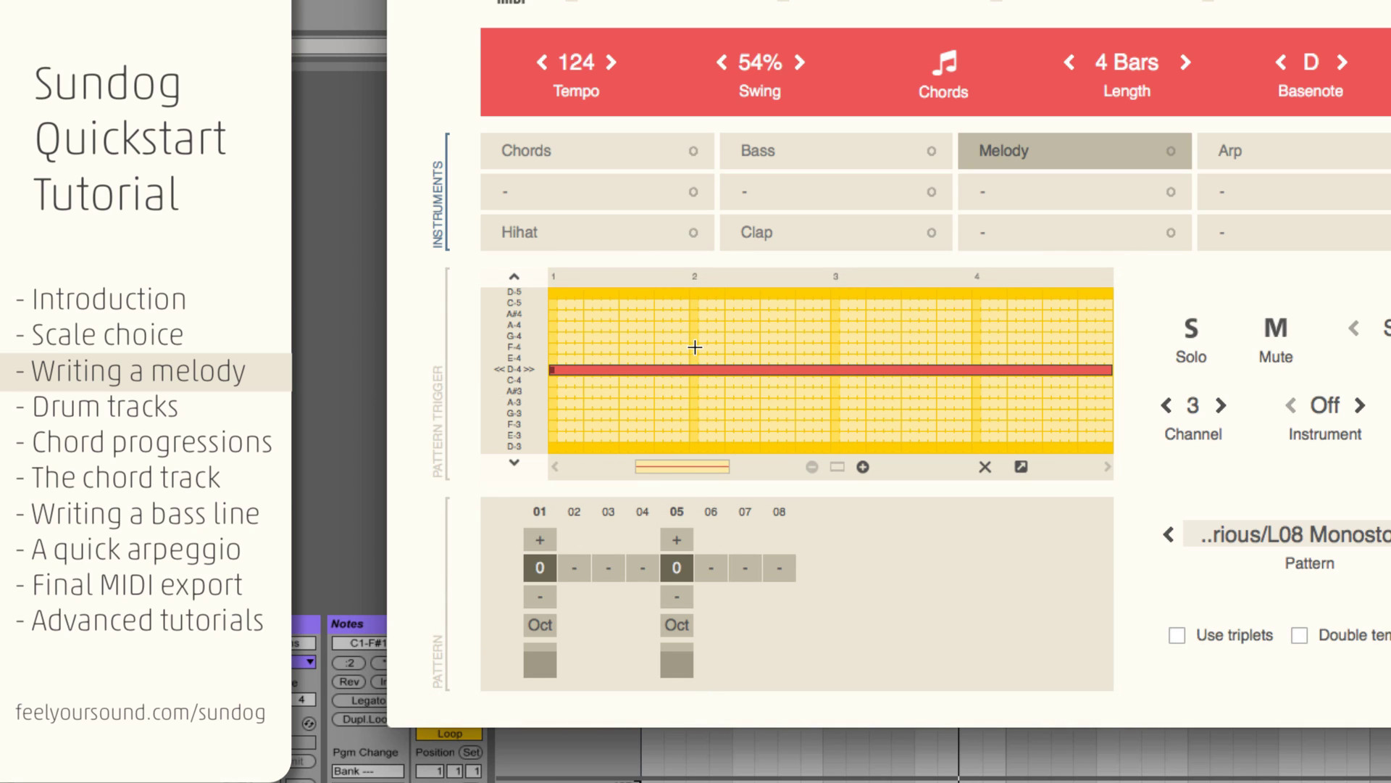
Step: Draw a four-bar Melody line rising and falling between D-4 and A-4, then stop playback
{"action": "left_click_drag", "start_coordinate": [694, 348], "coordinate": [544, 368]}
{"action": "mouse_move", "coordinate": [832, 324]}
{"action": "left_mouse_down"}
{"action": "mouse_move", "coordinate": [981, 376]}
{"action": "mouse_move", "coordinate": [972, 369]}
{"action": "mouse_move", "coordinate": [1121, 332]}
{"action": "left_mouse_up"}
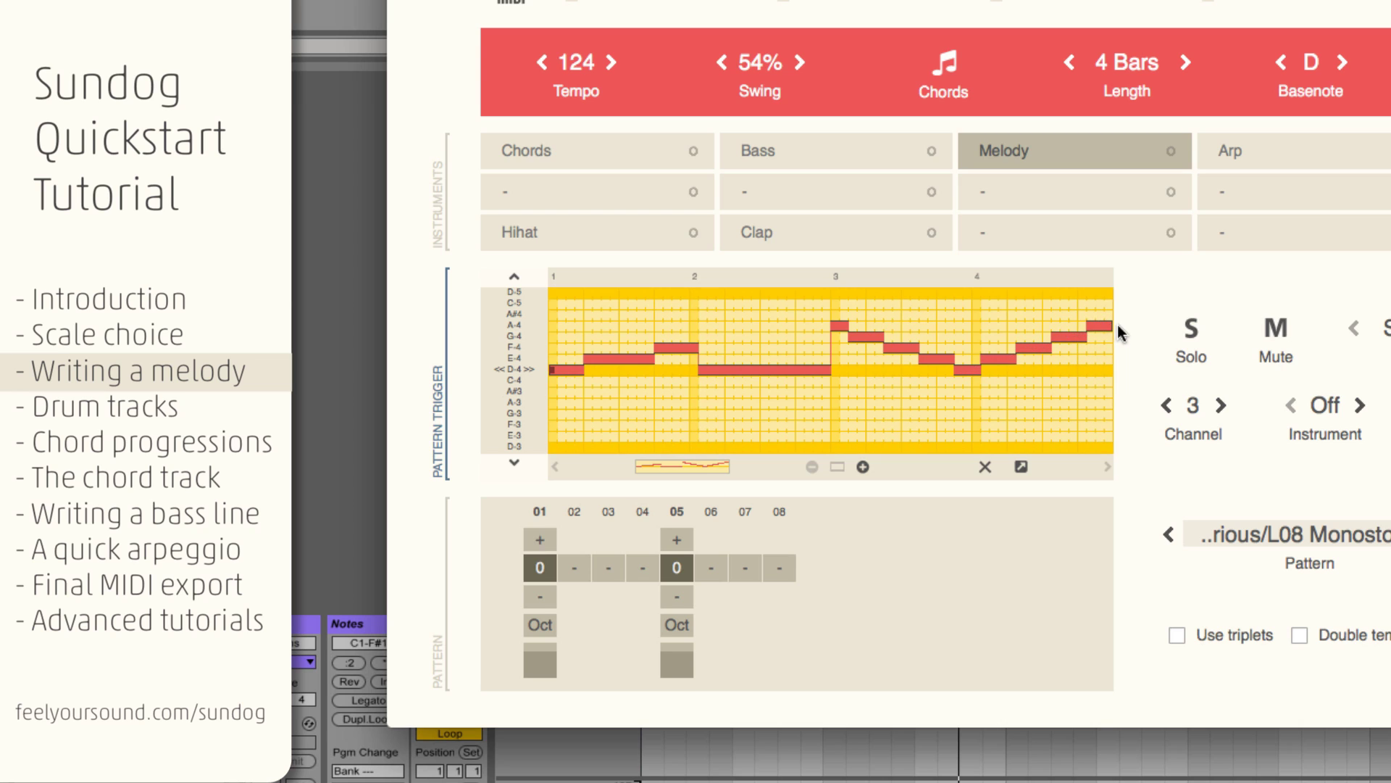
{"action": "left_click_drag", "start_coordinate": [1025, 349], "coordinate": [972, 349]}
{"action": "left_click_drag", "start_coordinate": [695, 339], "coordinate": [703, 337]}
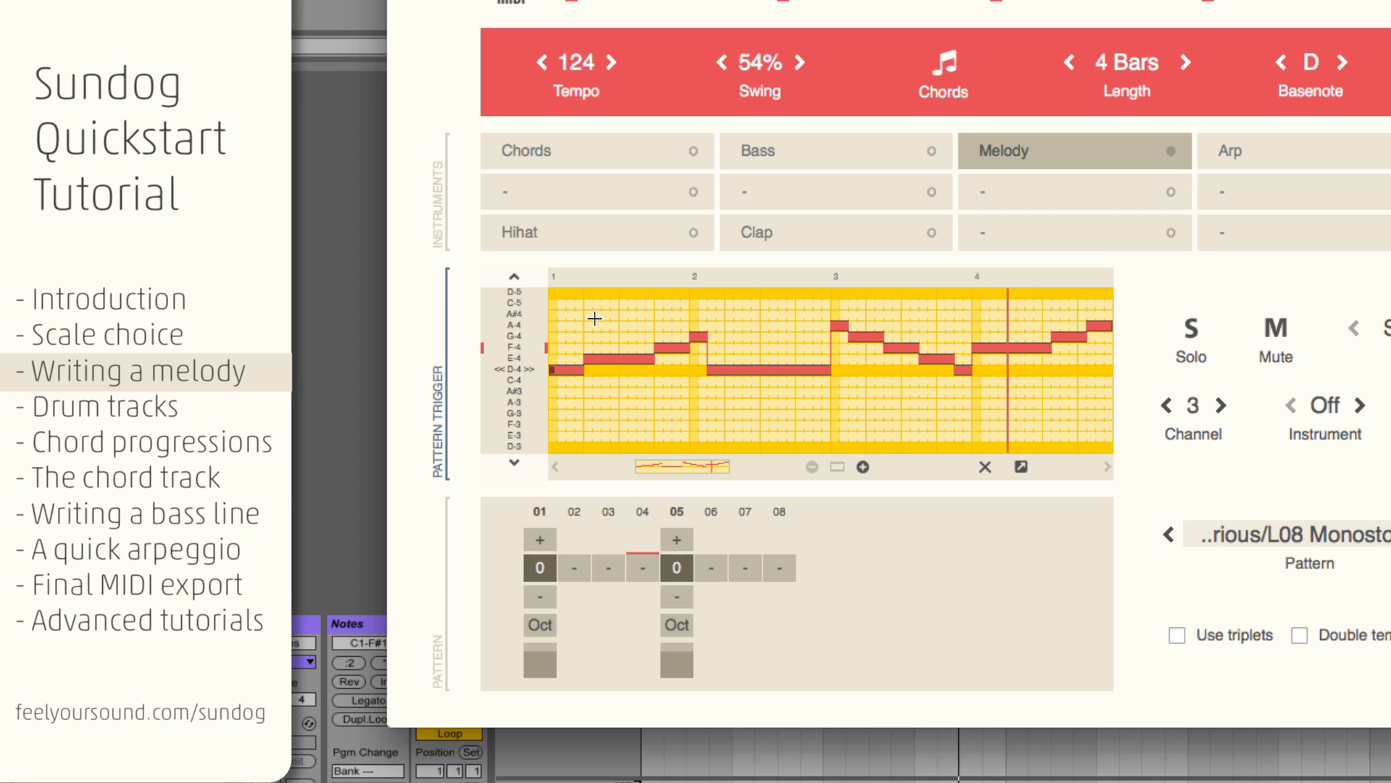
{"action": "key", "text": "space"}
Step: Turn on Melody pattern step 03 and set step 07 to #, previewing the result
{"action": "left_click", "coordinate": [609, 569]}
{"action": "left_click", "coordinate": [749, 576]}
{"action": "key", "text": "space"}
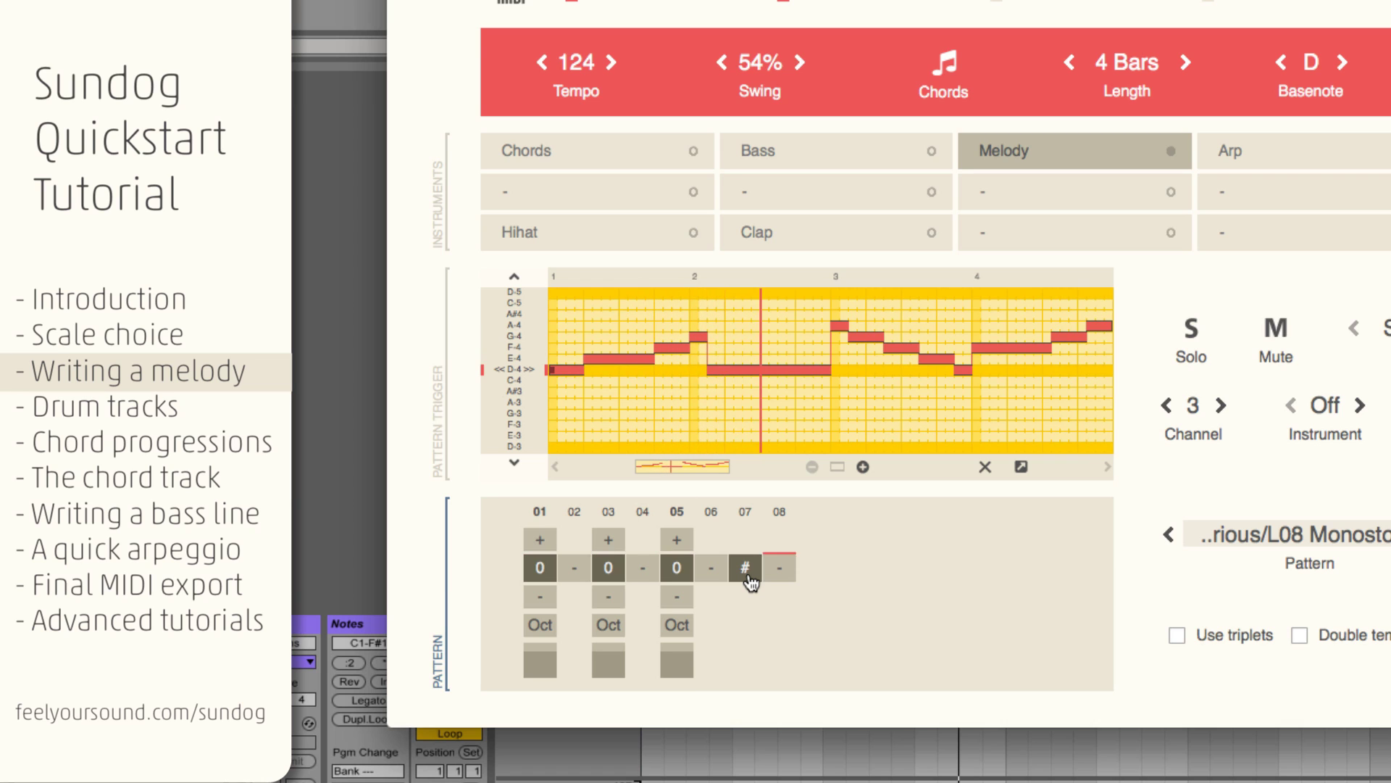
{"action": "left_click", "coordinate": [749, 577]}
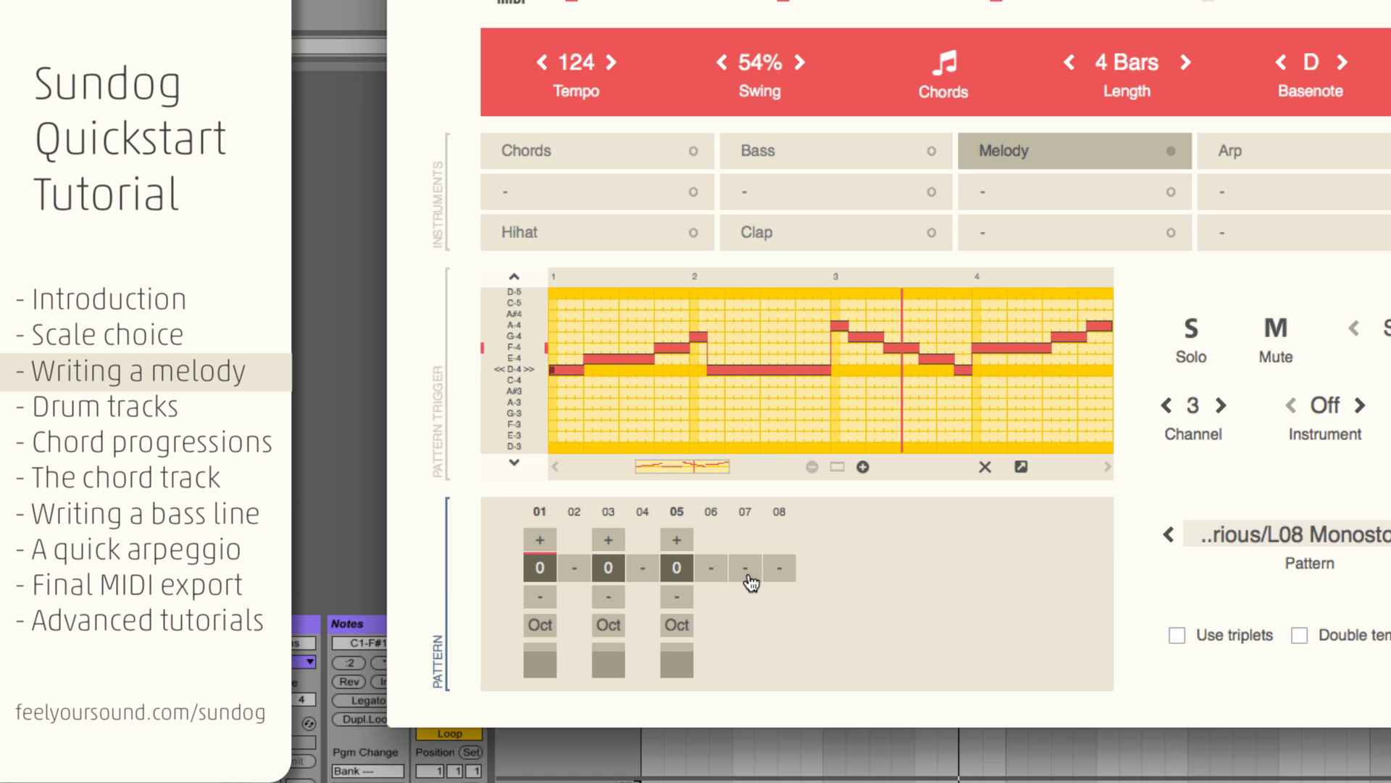
{"action": "left_click", "coordinate": [750, 578]}
{"action": "key", "text": "space"}
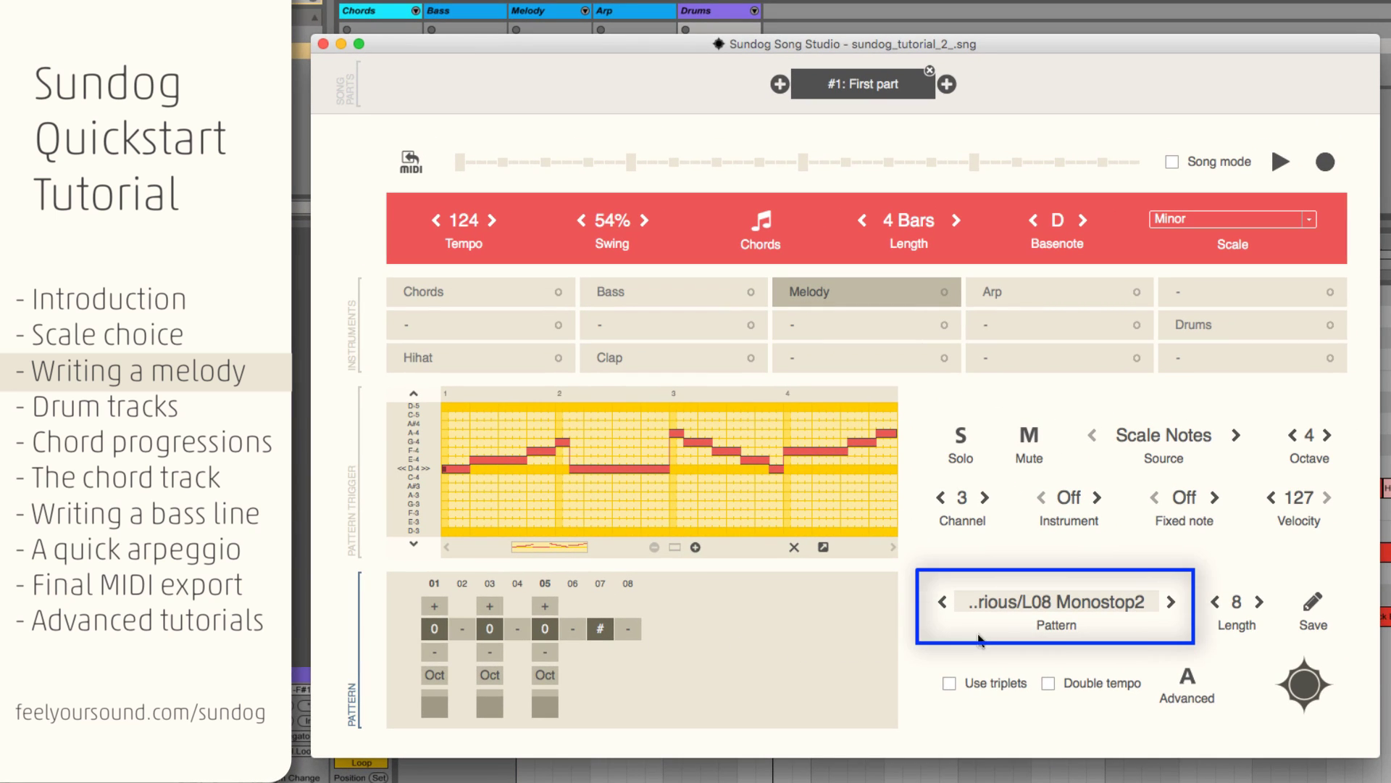
Step: Preview the monostop5 and monostop2 presets, then apply various/l08 monostop2 to the Melody
{"action": "left_click", "coordinate": [1056, 608]}
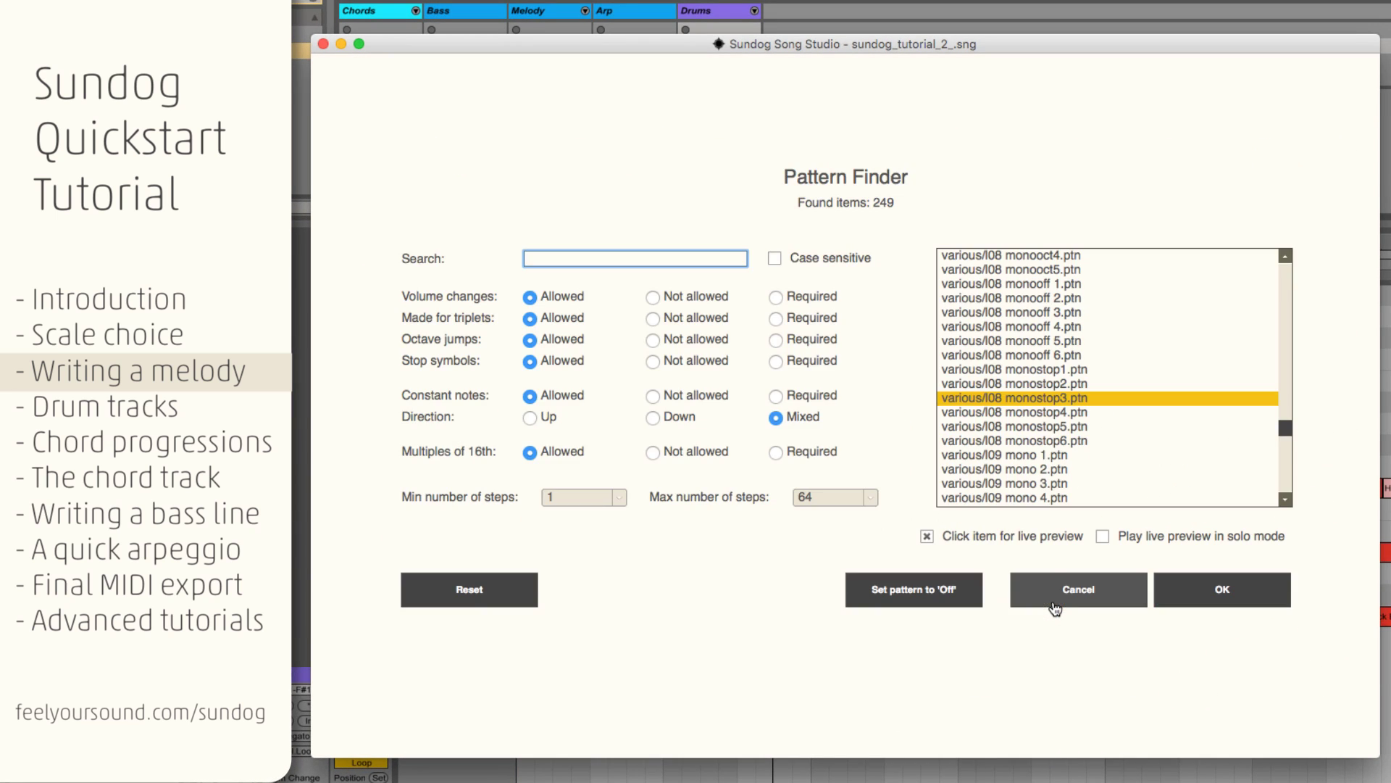
{"action": "left_click", "coordinate": [1069, 398]}
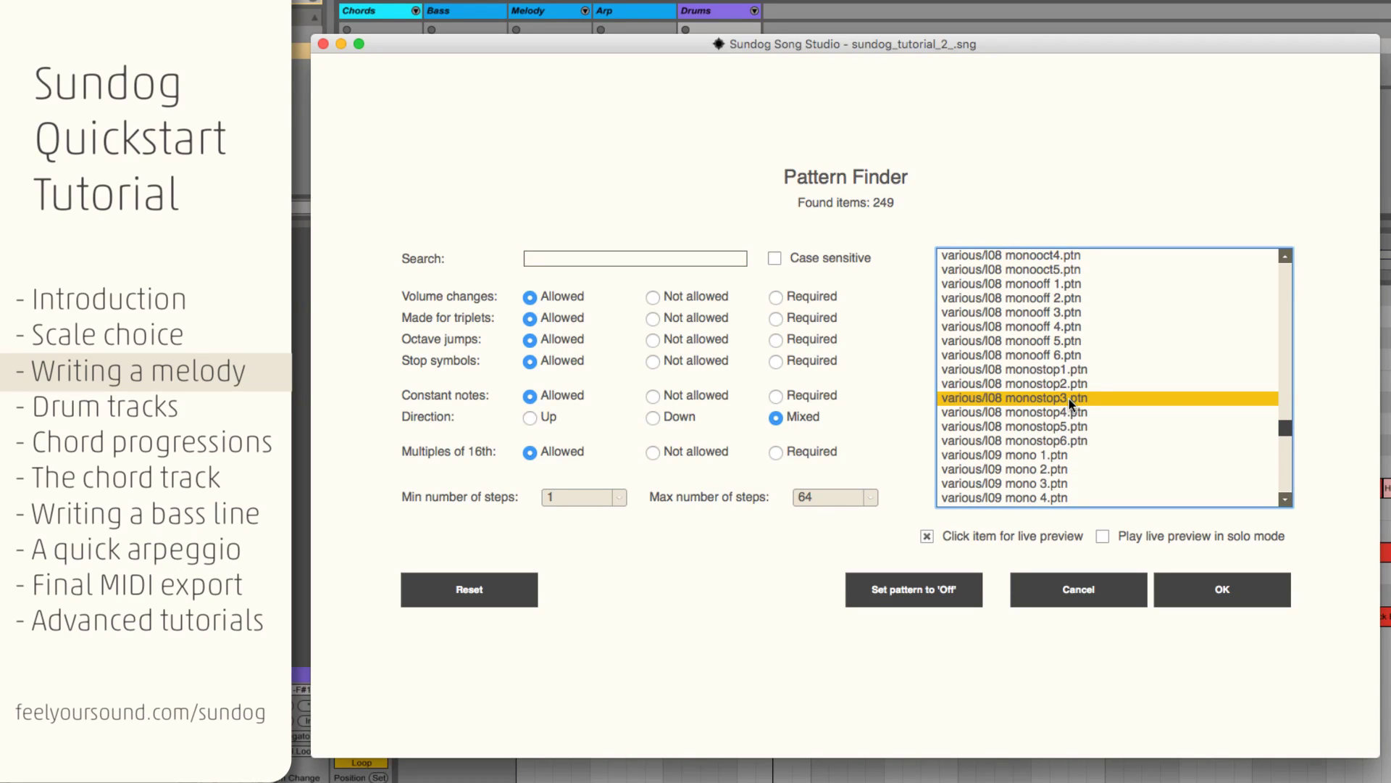
{"action": "left_click", "coordinate": [1070, 428]}
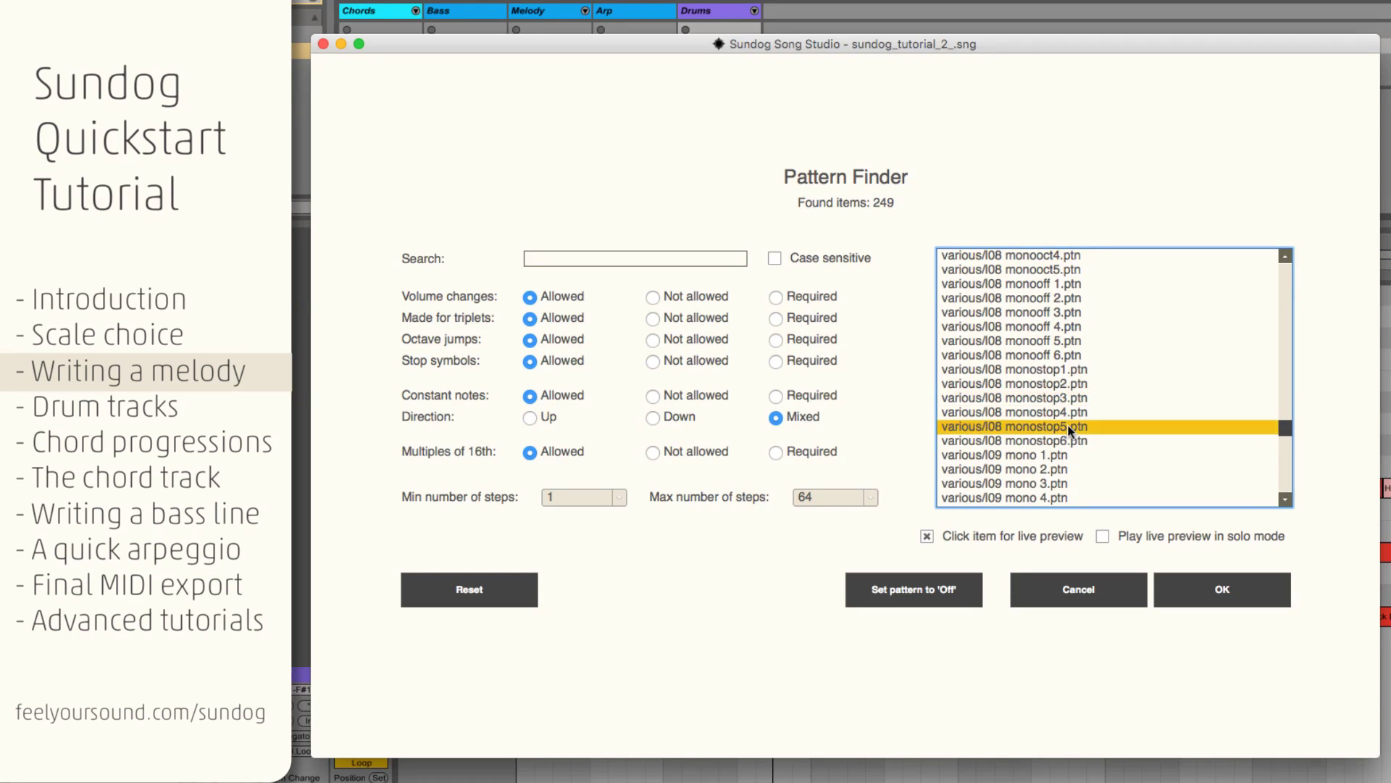
{"action": "left_click", "coordinate": [1077, 385]}
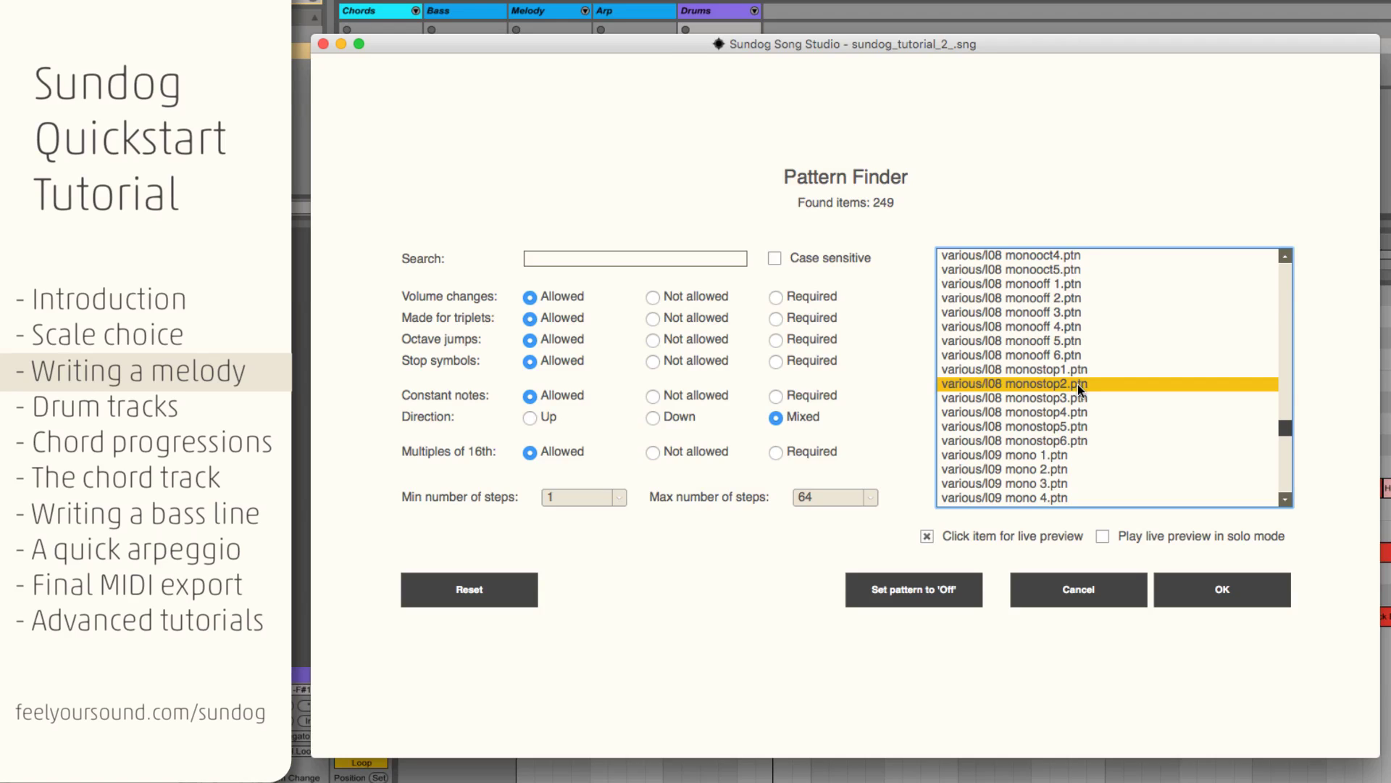
{"action": "left_click", "coordinate": [1192, 590]}
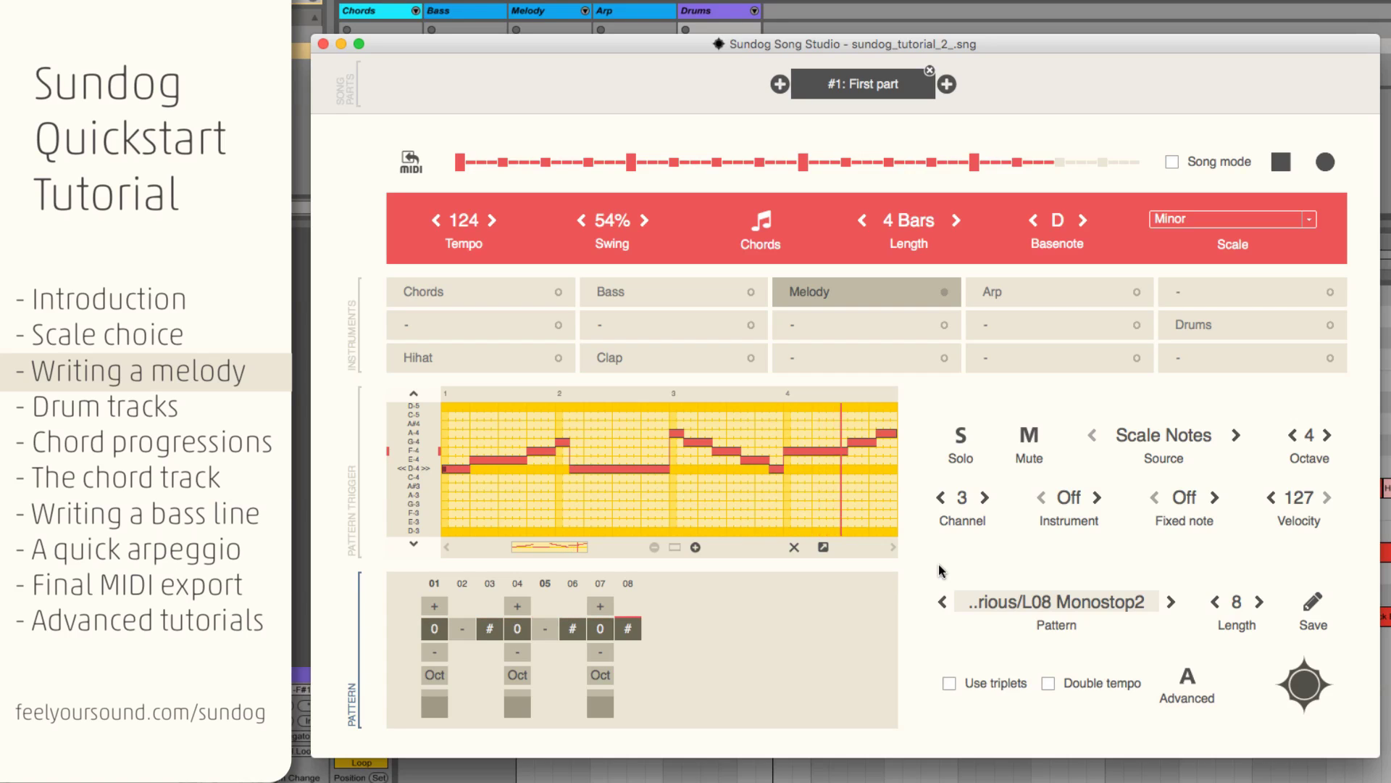
Step: Fill the Drums instrument with a basic sequence fixed on note C-2 Bass Drum 1
{"action": "key", "text": "space"}
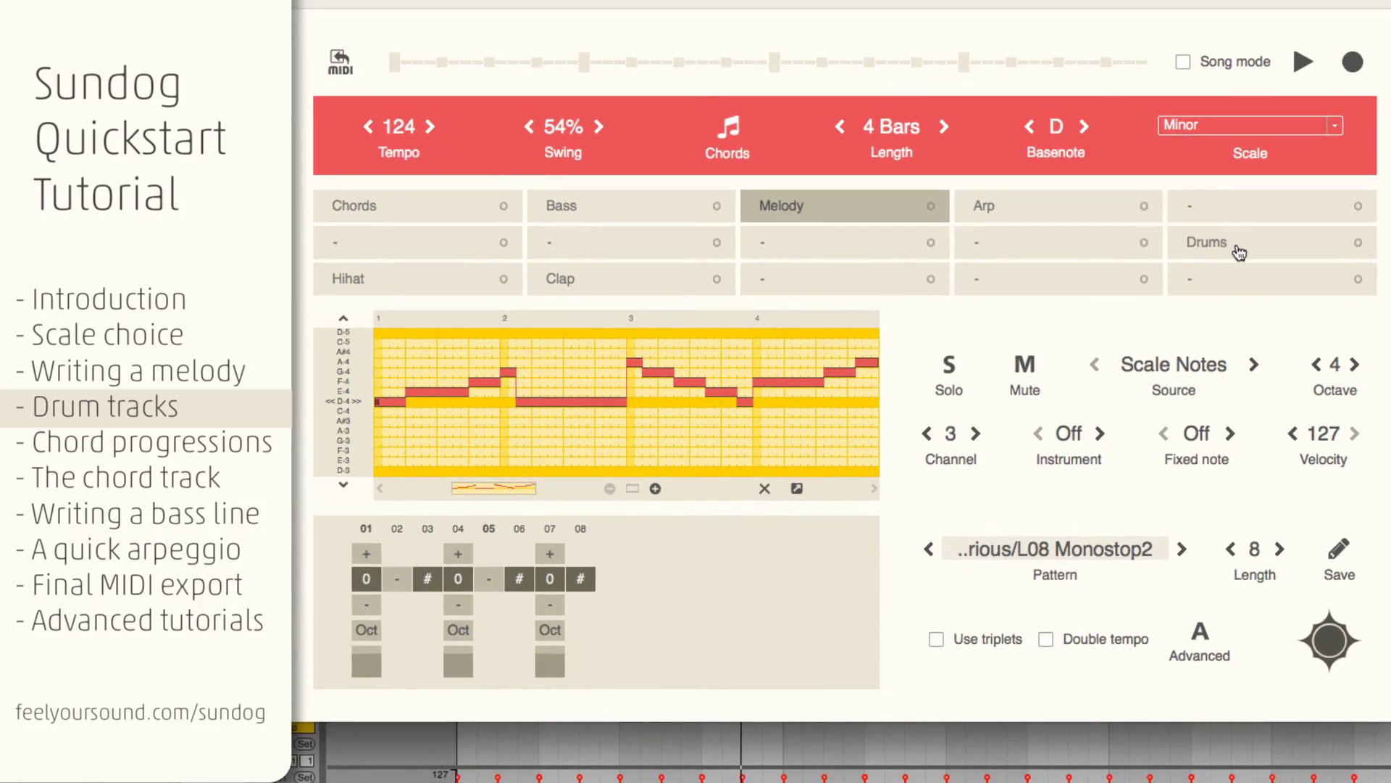
{"action": "left_click", "coordinate": [1225, 333]}
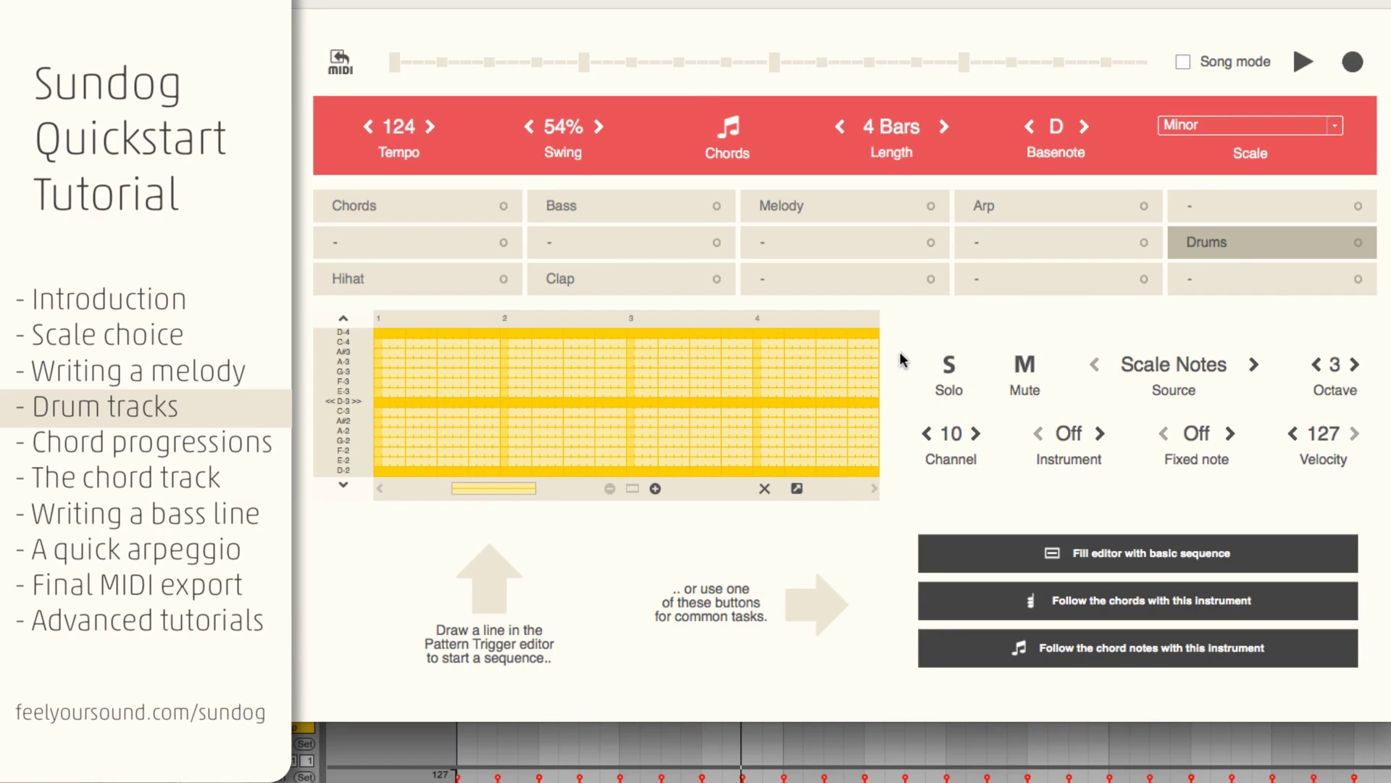
{"action": "left_click", "coordinate": [1129, 554]}
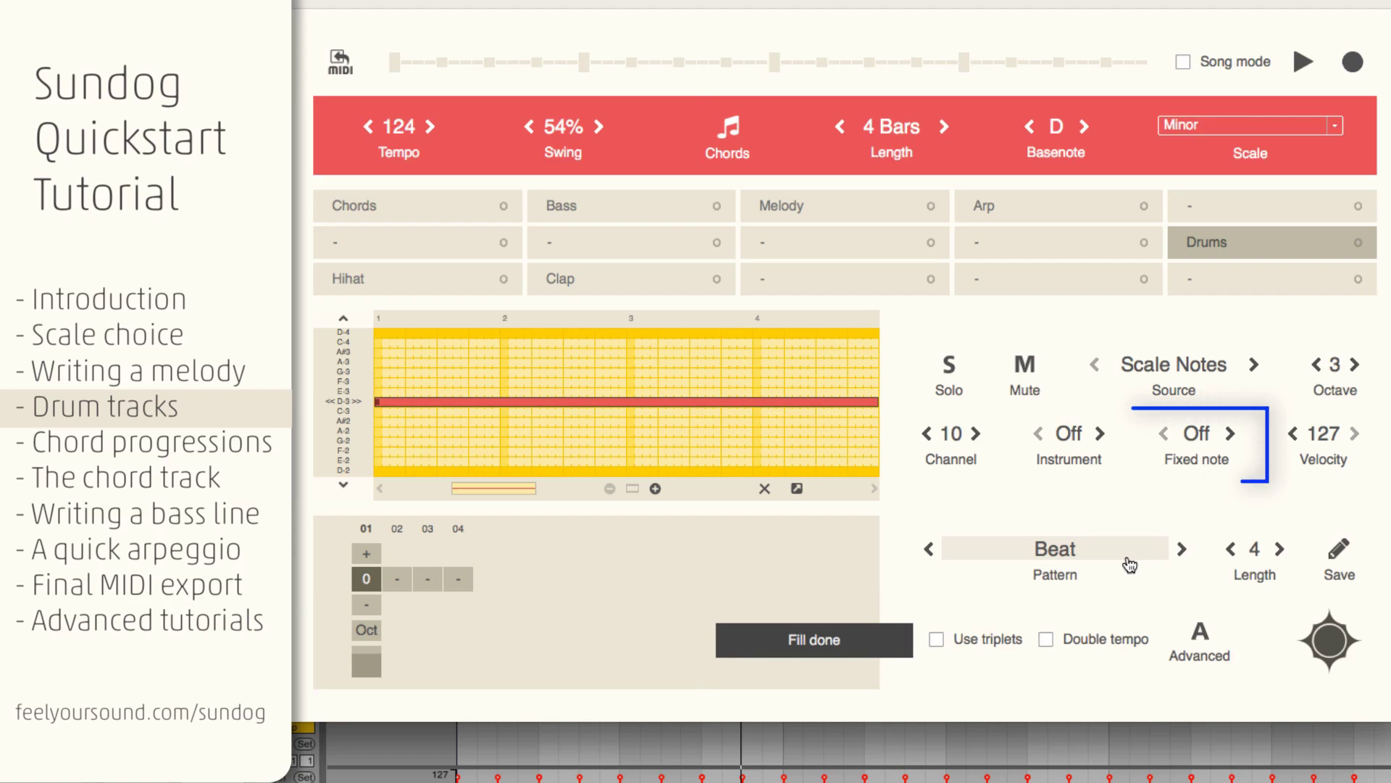
{"action": "left_click", "coordinate": [1200, 449]}
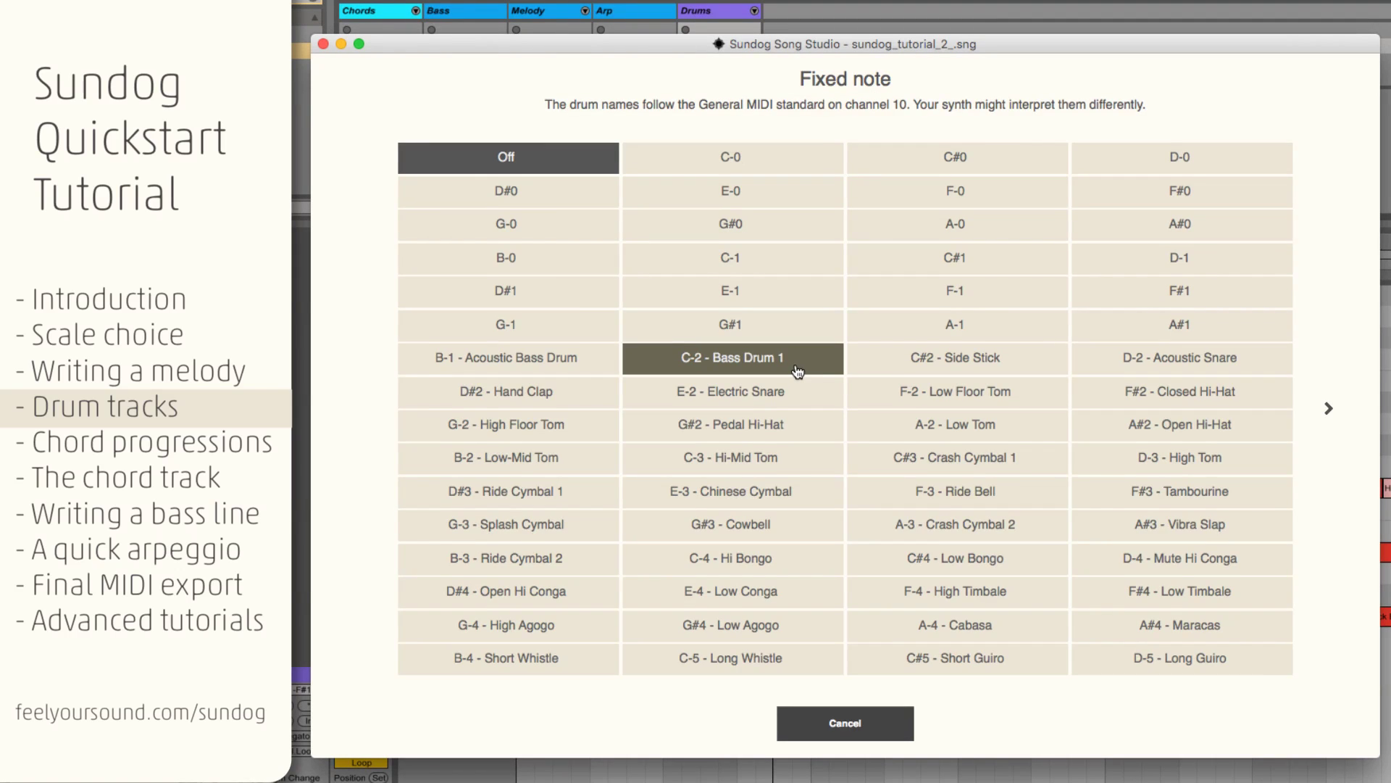
{"action": "left_click", "coordinate": [798, 372]}
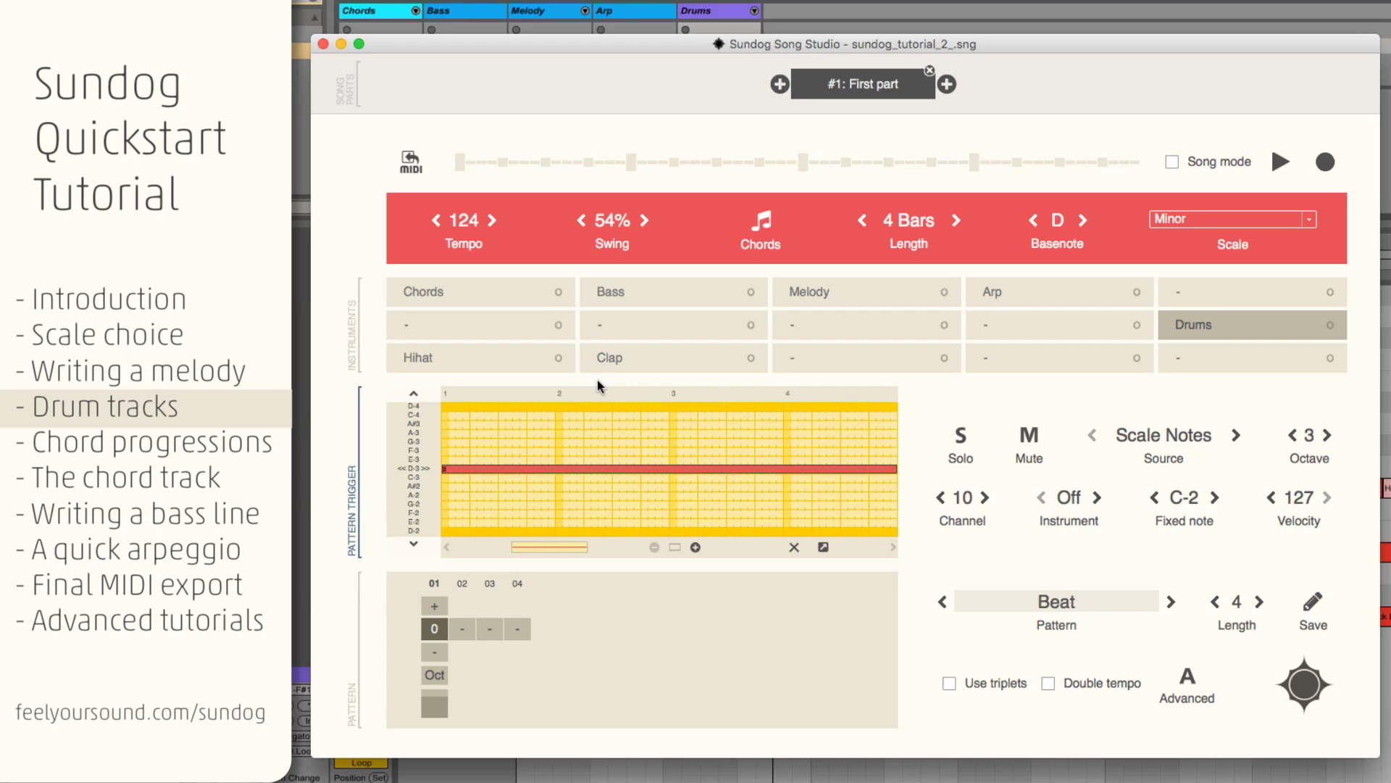
Step: Fill the Hihat with an F#2 Closed Hi-Hat sequence, adding steps 02 and 04 at lower velocity
{"action": "left_click", "coordinate": [512, 368]}
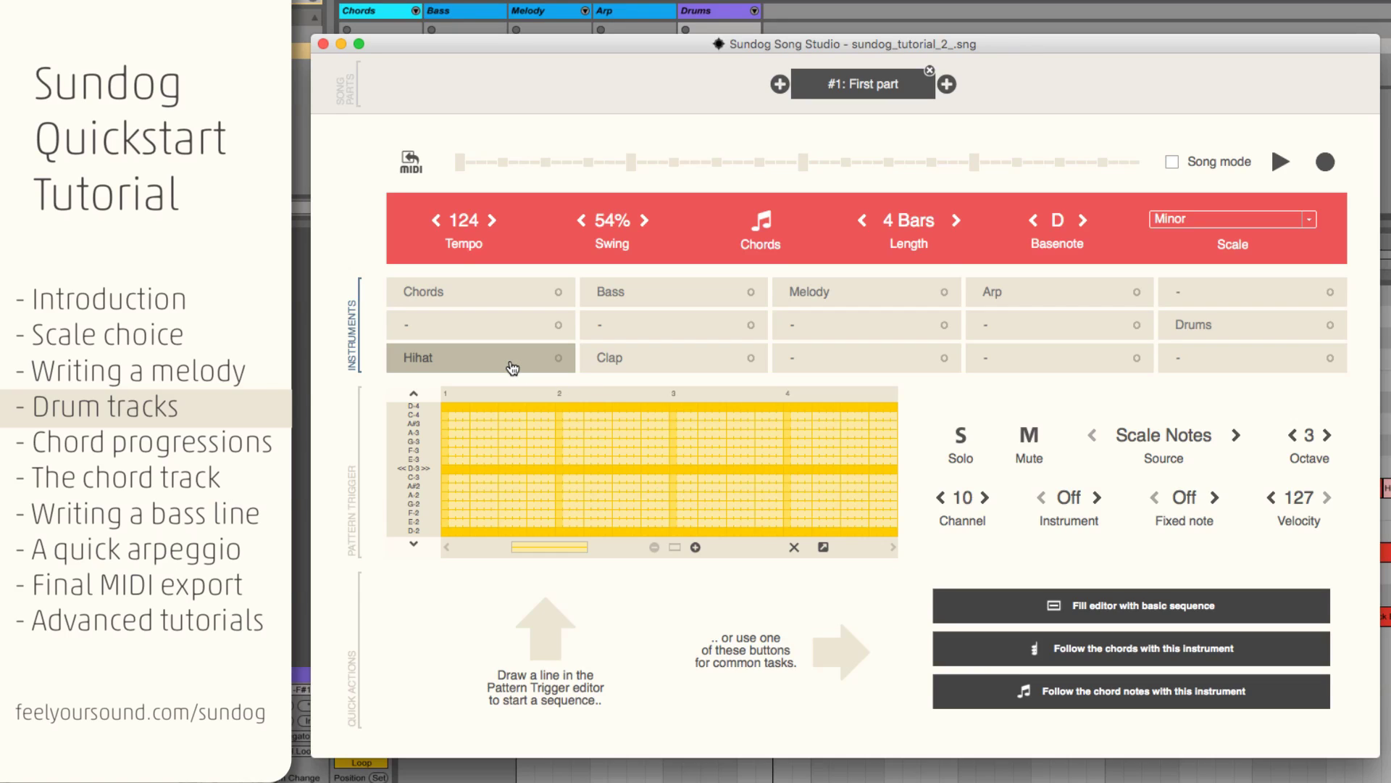
{"action": "left_click", "coordinate": [1167, 605]}
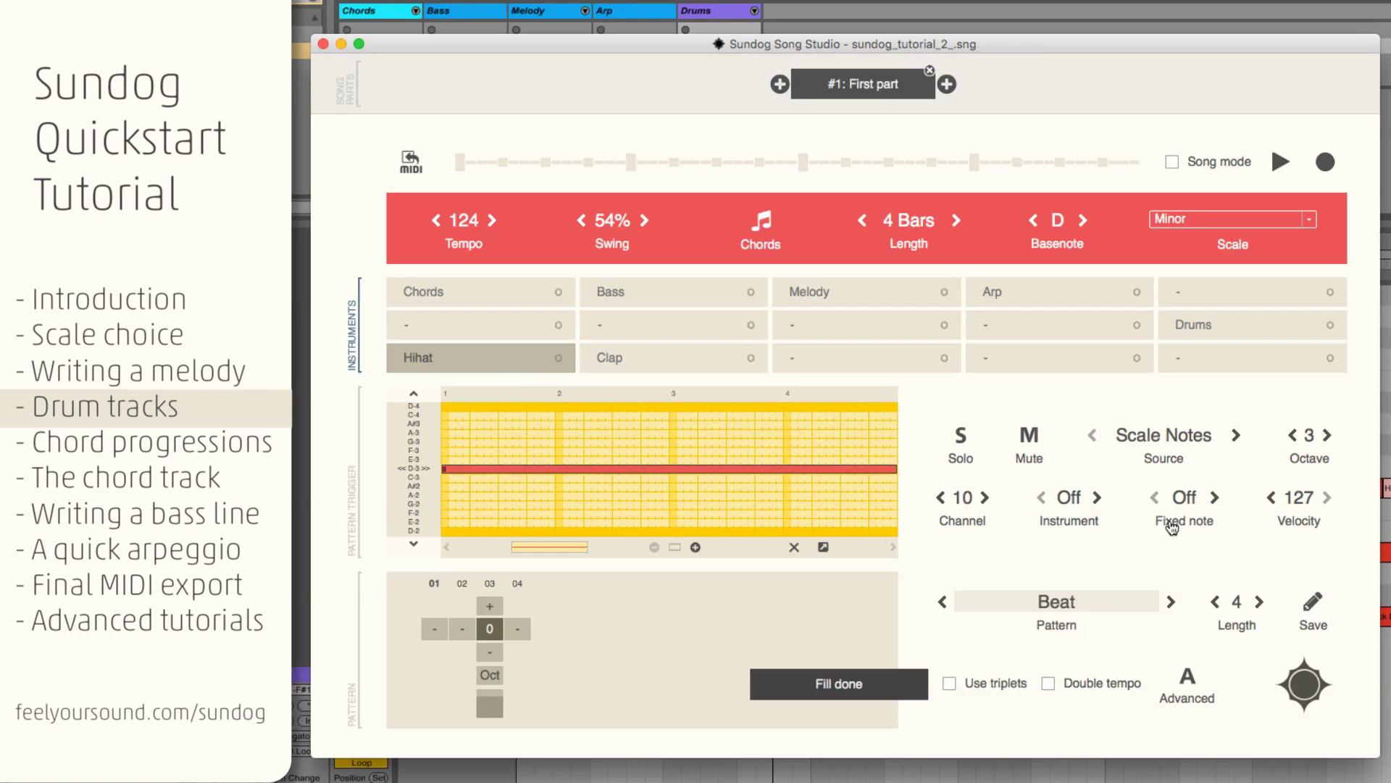
{"action": "left_click", "coordinate": [1186, 499]}
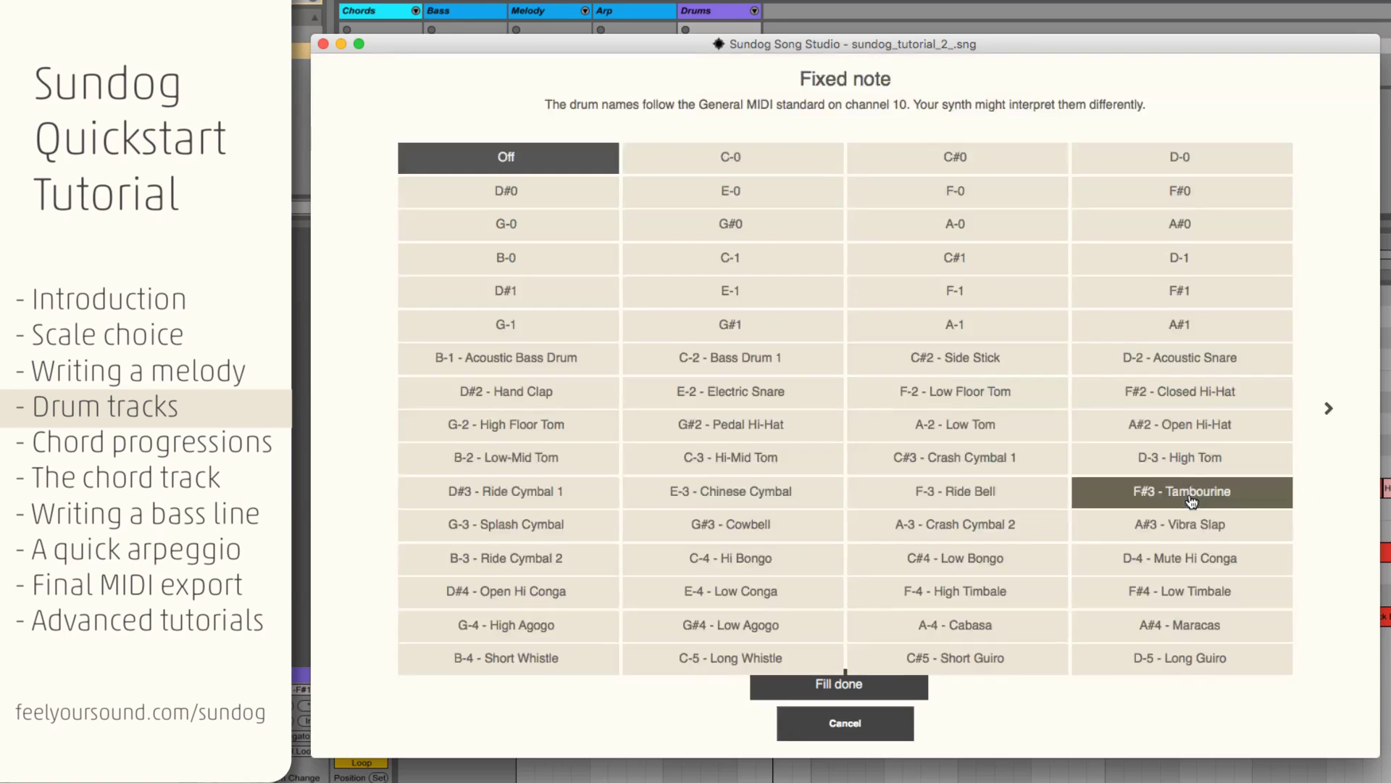
{"action": "left_click", "coordinate": [1209, 392]}
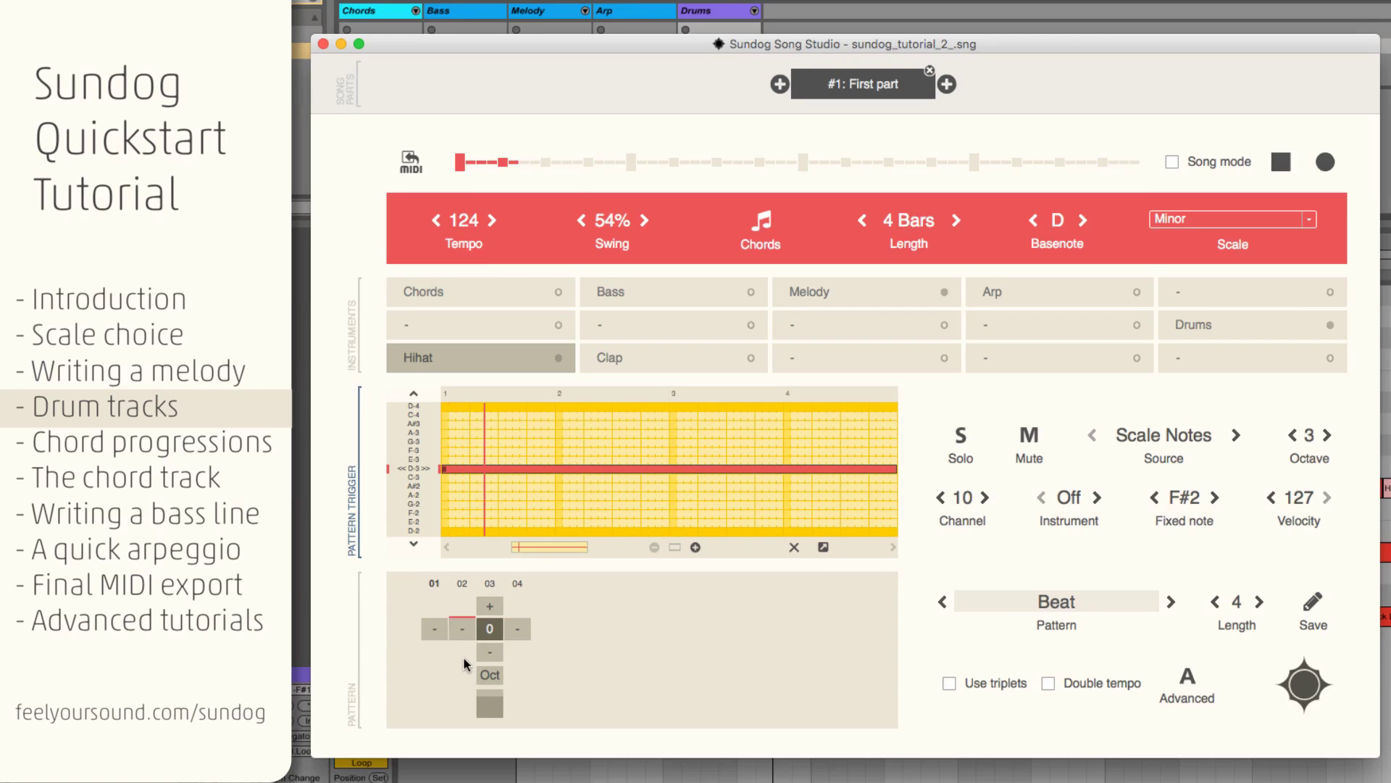
{"action": "left_click", "coordinate": [461, 628]}
{"action": "left_click", "coordinate": [517, 629]}
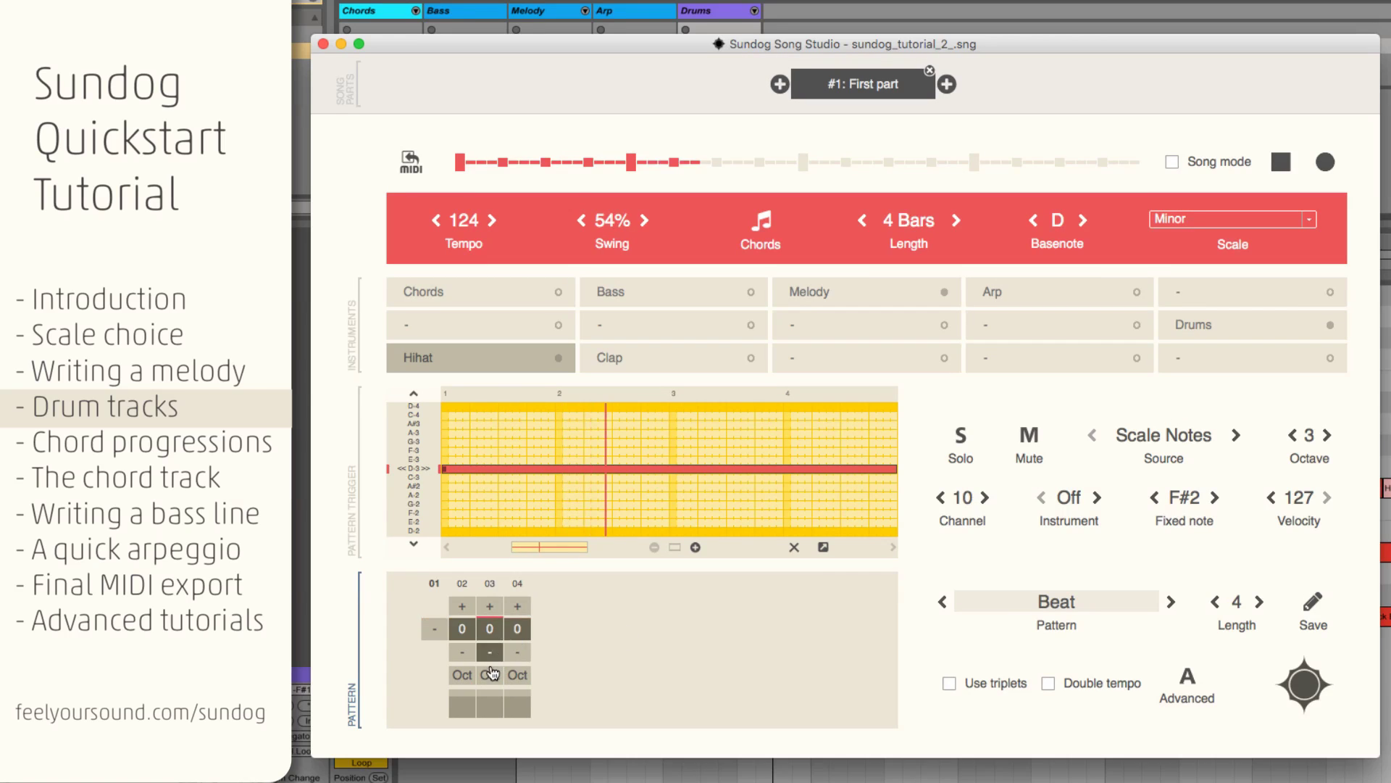
{"action": "left_click", "coordinate": [462, 713]}
{"action": "left_click", "coordinate": [525, 714]}
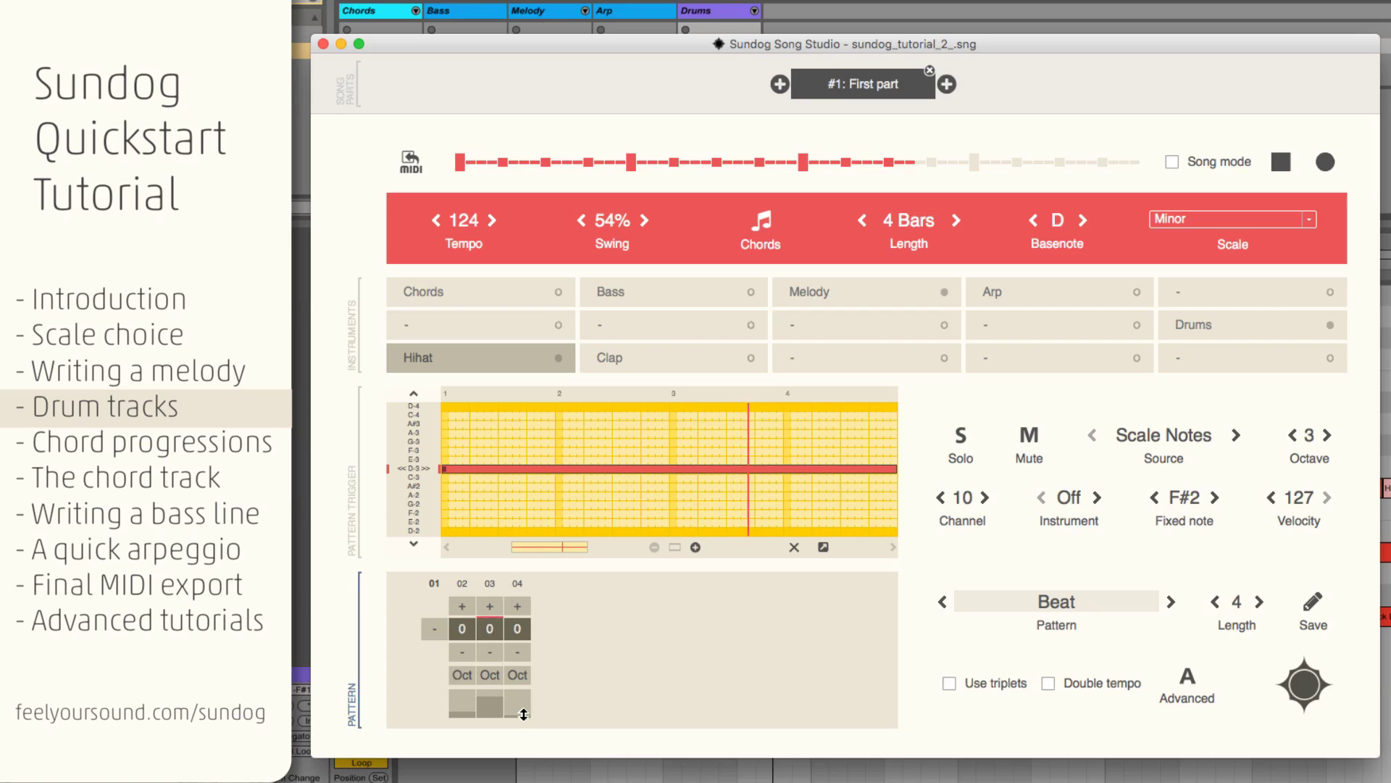
Step: Fill the Clap instrument with a basic sequence and stop playback
{"action": "left_click", "coordinate": [657, 362]}
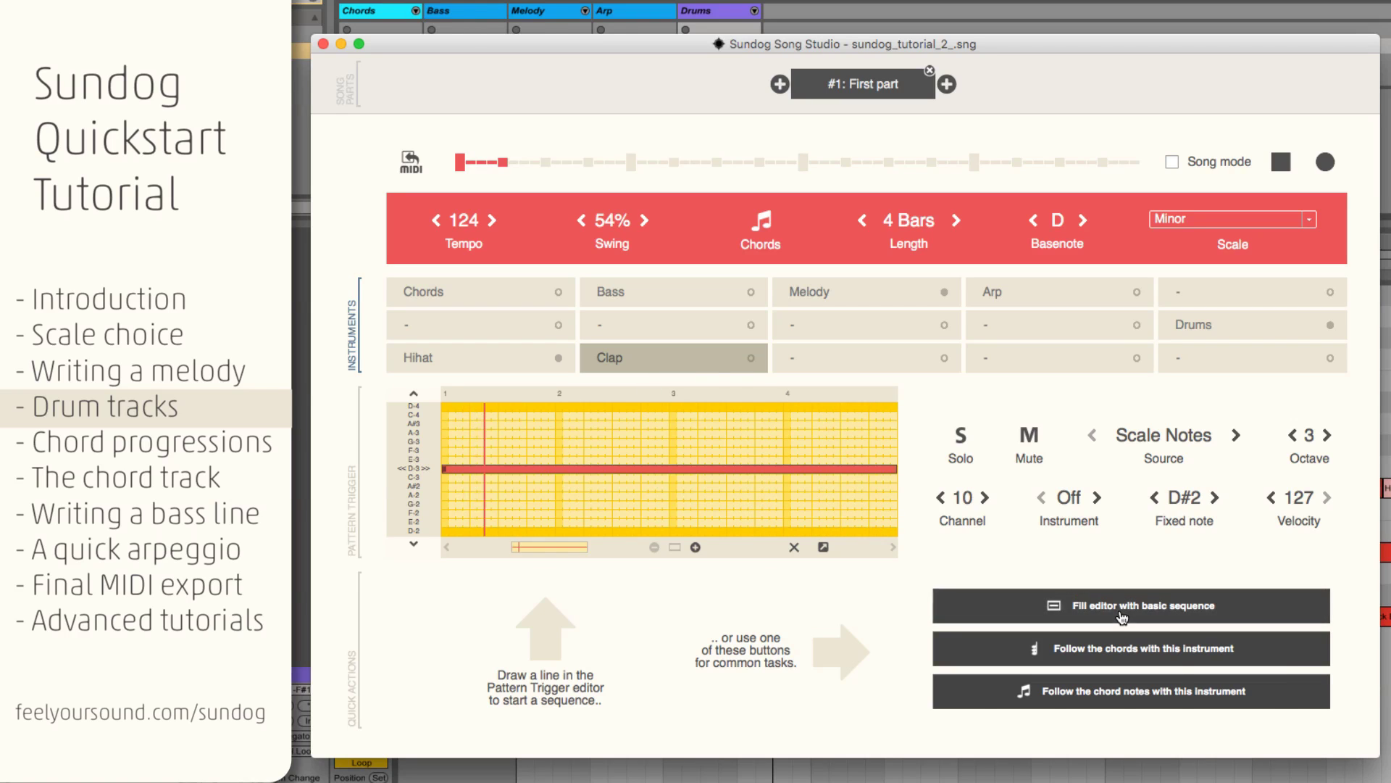
{"action": "left_click", "coordinate": [1123, 617]}
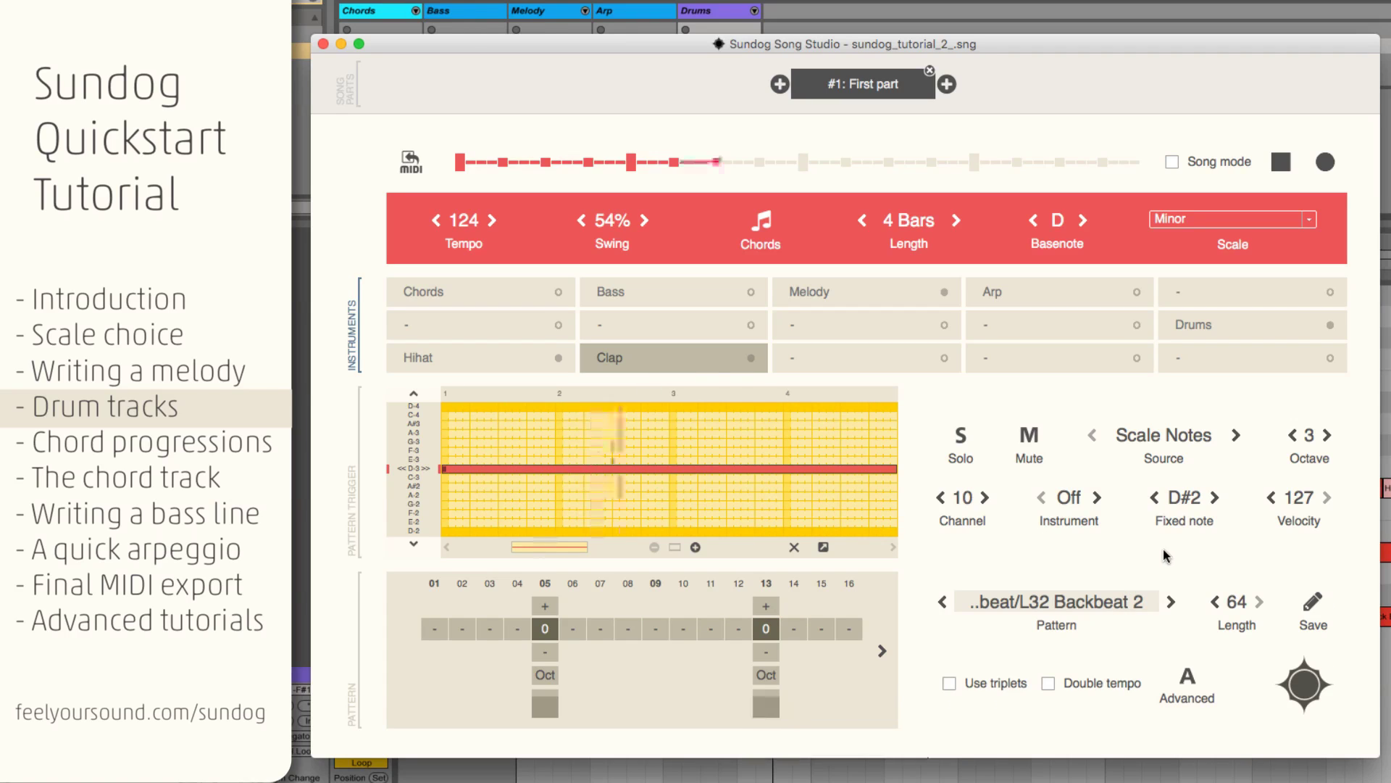
{"action": "key", "text": "space"}
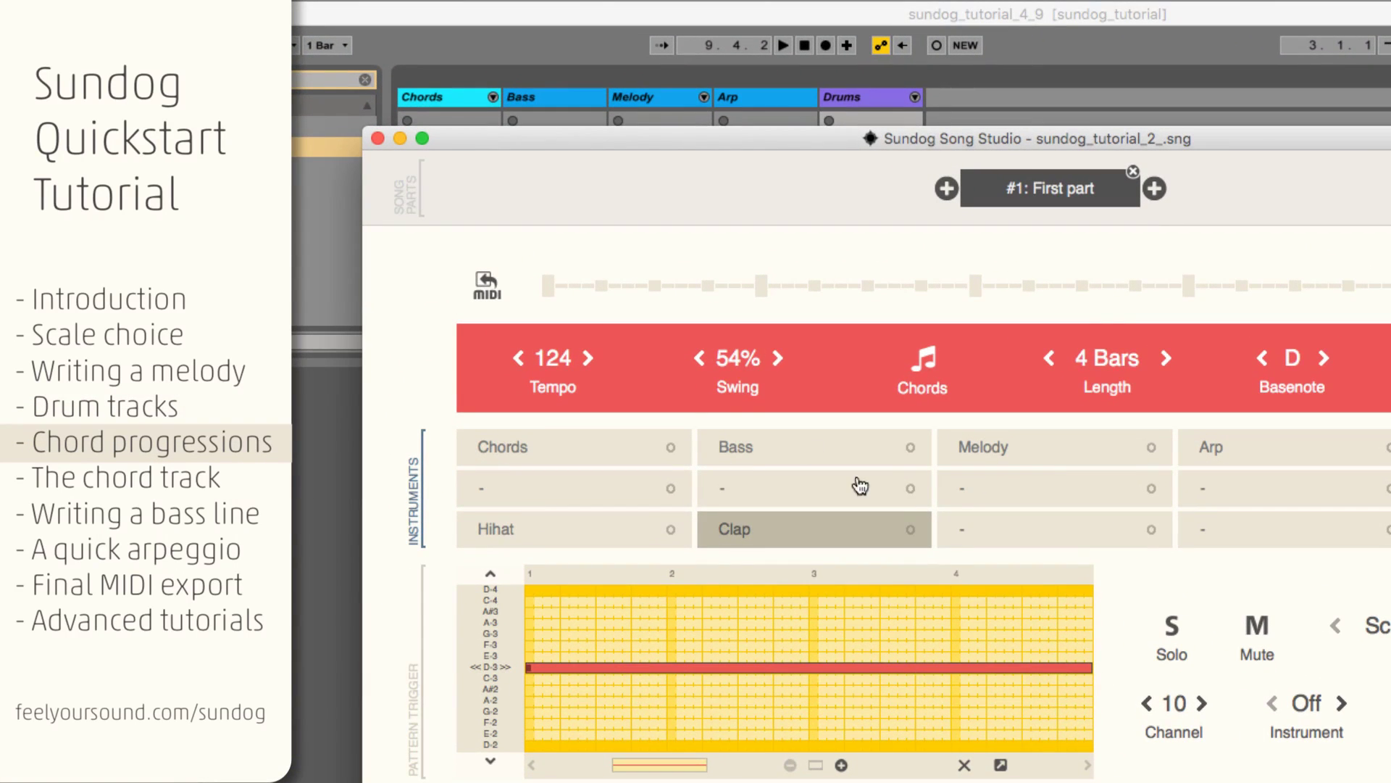
Step: Audition Dmin, Fmaj and Gmin chord options and set chord slot 1 to Dmin7 (i7)
{"action": "left_click", "coordinate": [620, 452]}
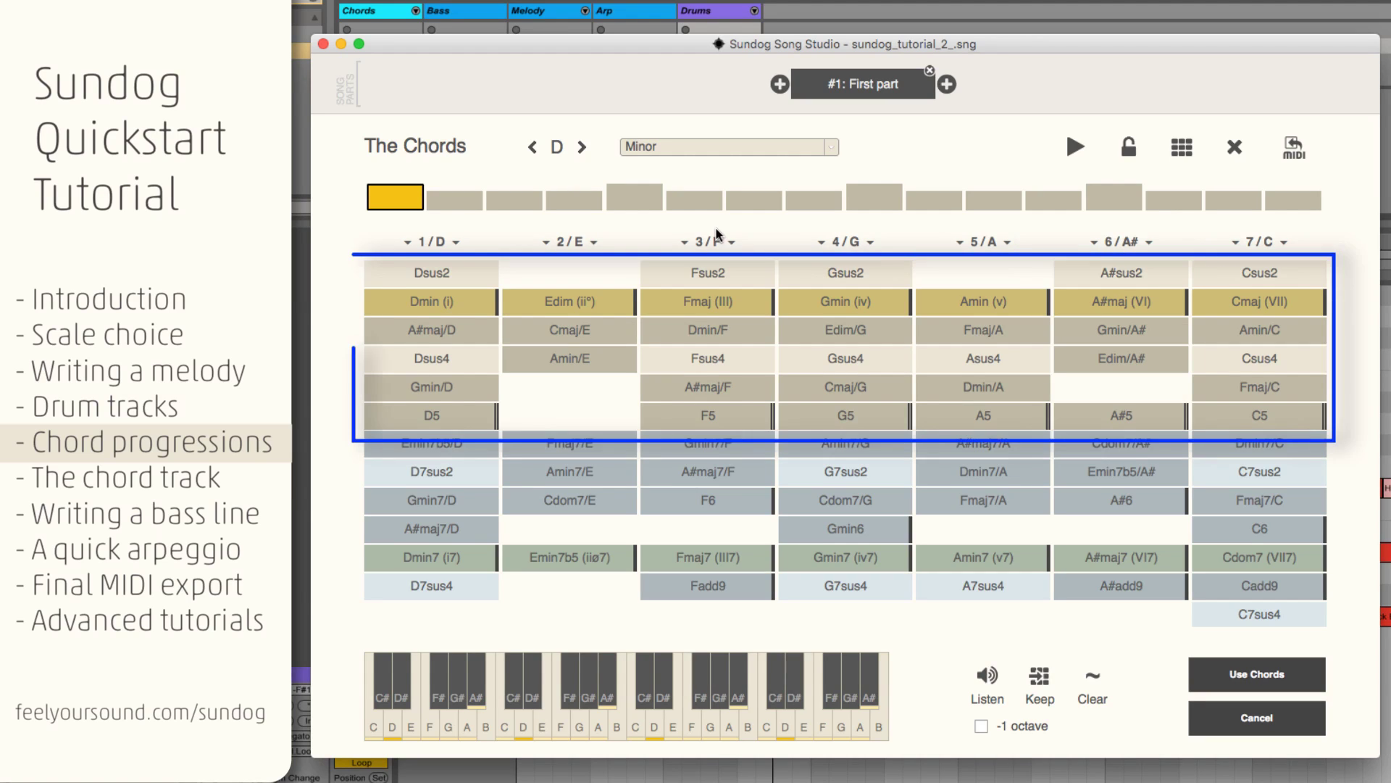
{"action": "left_click", "coordinate": [459, 308]}
{"action": "left_click", "coordinate": [704, 308]}
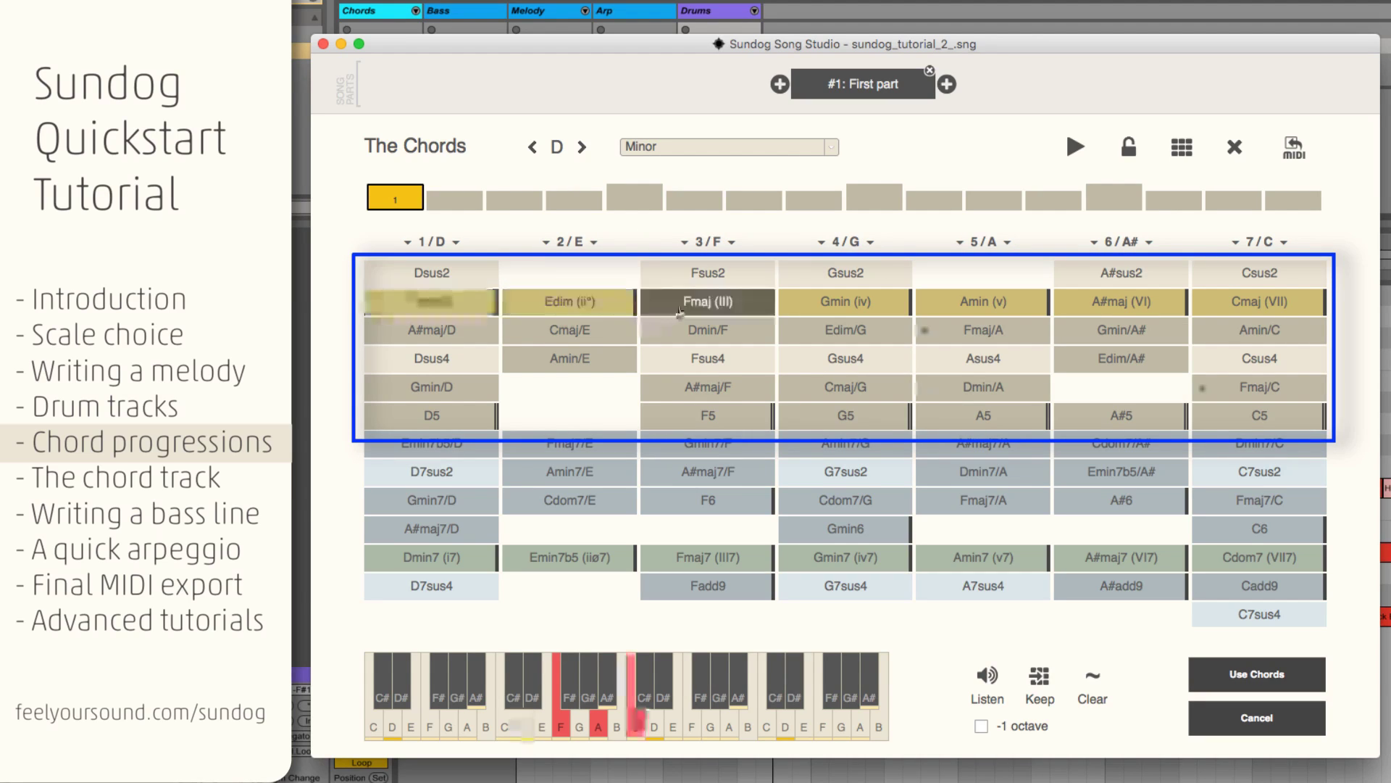
{"action": "left_click", "coordinate": [837, 310]}
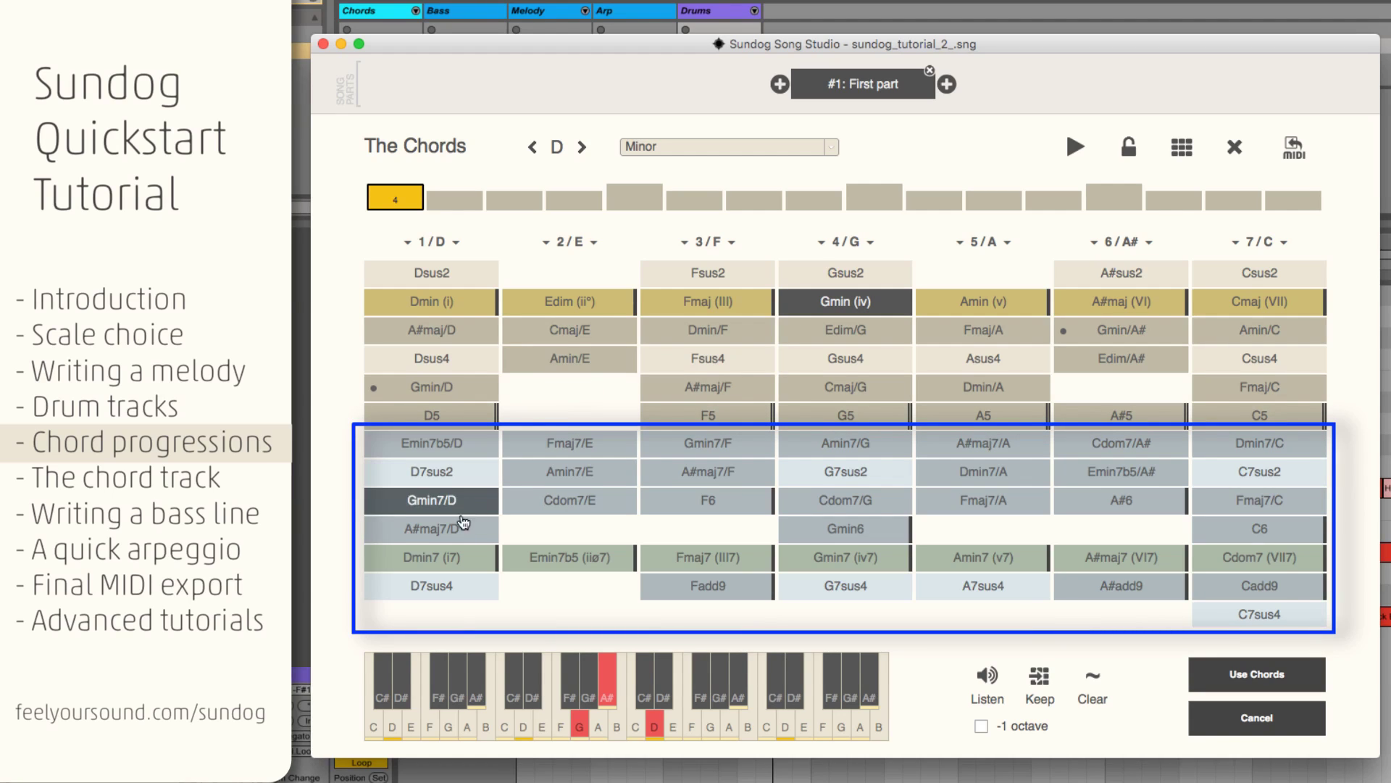
{"action": "left_click", "coordinate": [444, 558]}
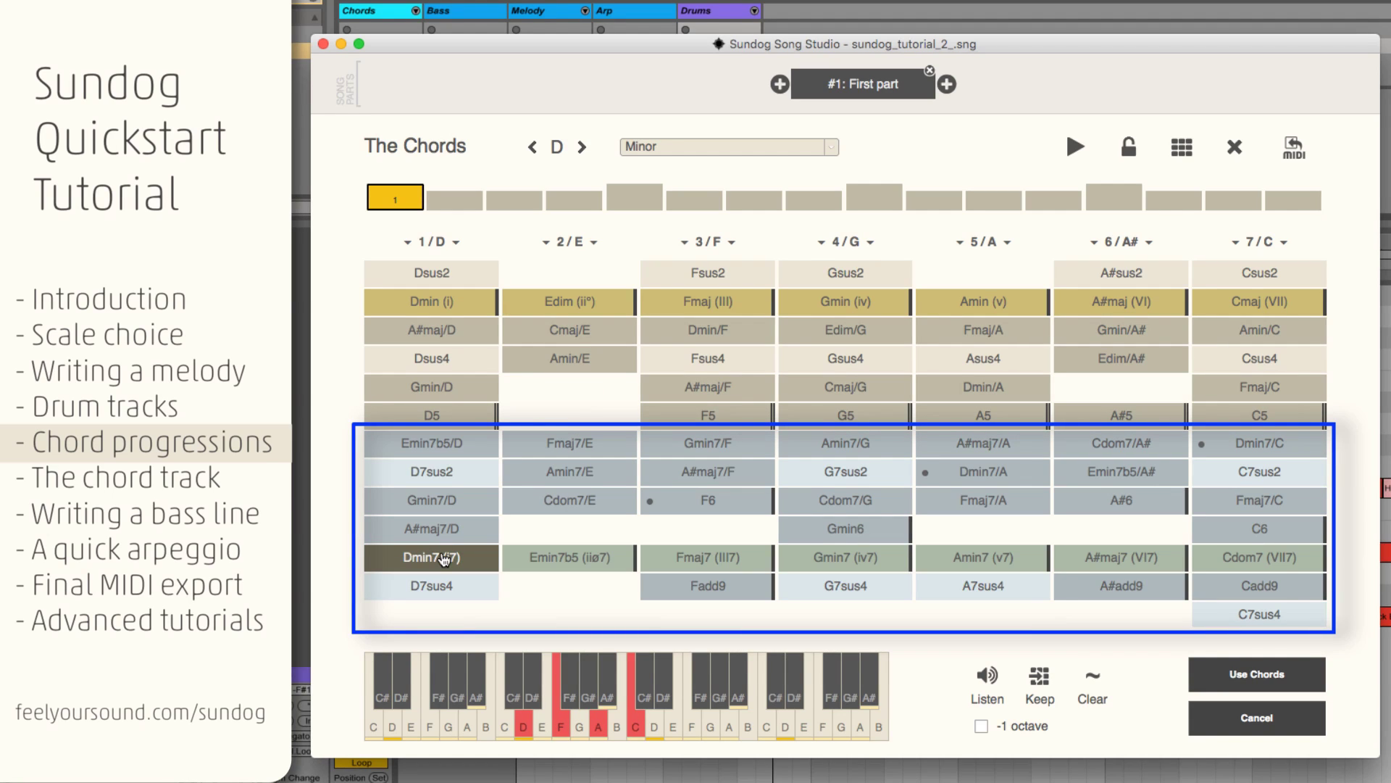
{"action": "left_click", "coordinate": [669, 559]}
{"action": "left_click", "coordinate": [847, 558]}
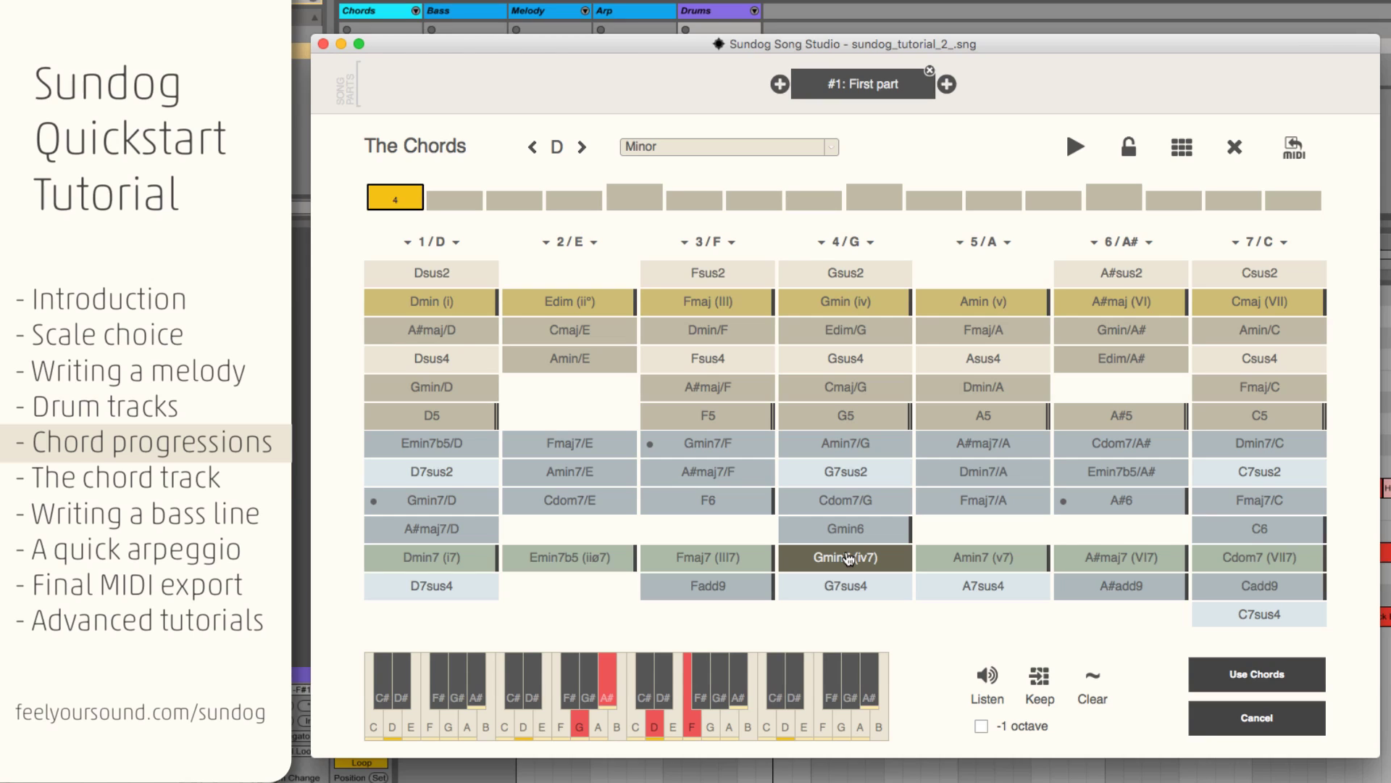
{"action": "left_click", "coordinate": [429, 558]}
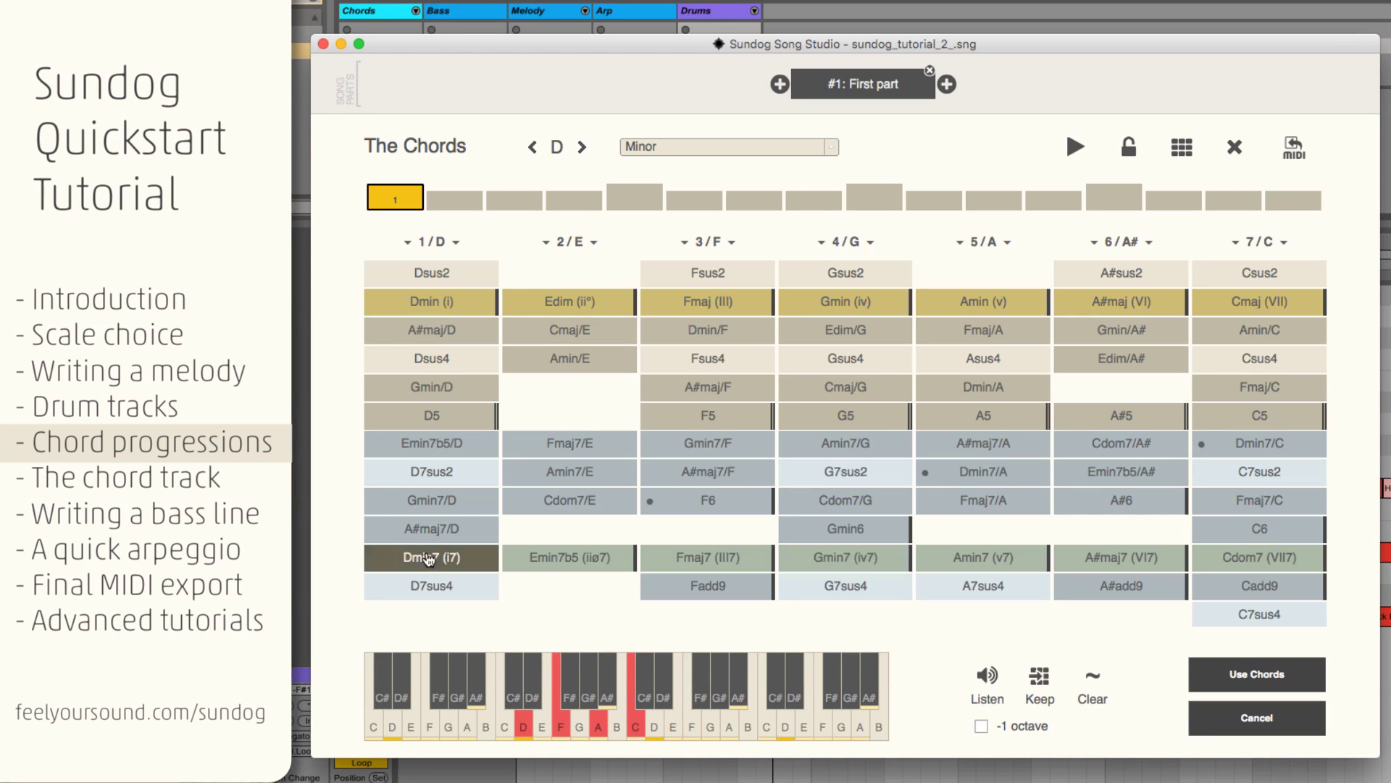
Step: Assign Amin7 (v7), Fmaj7 (III7) and Gmin7 (iv7) to chord slots 5, 9 and 13
{"action": "left_click", "coordinate": [624, 203]}
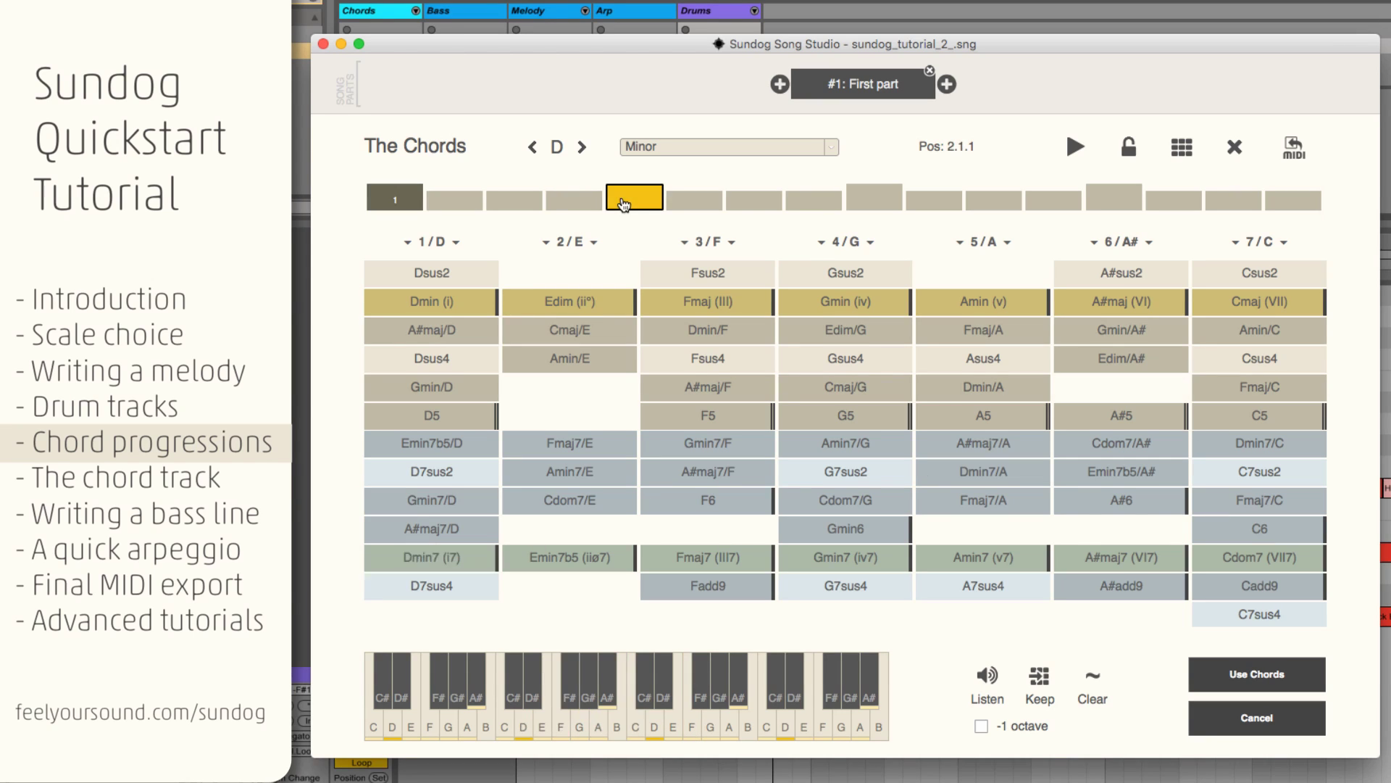
{"action": "left_click", "coordinate": [993, 562]}
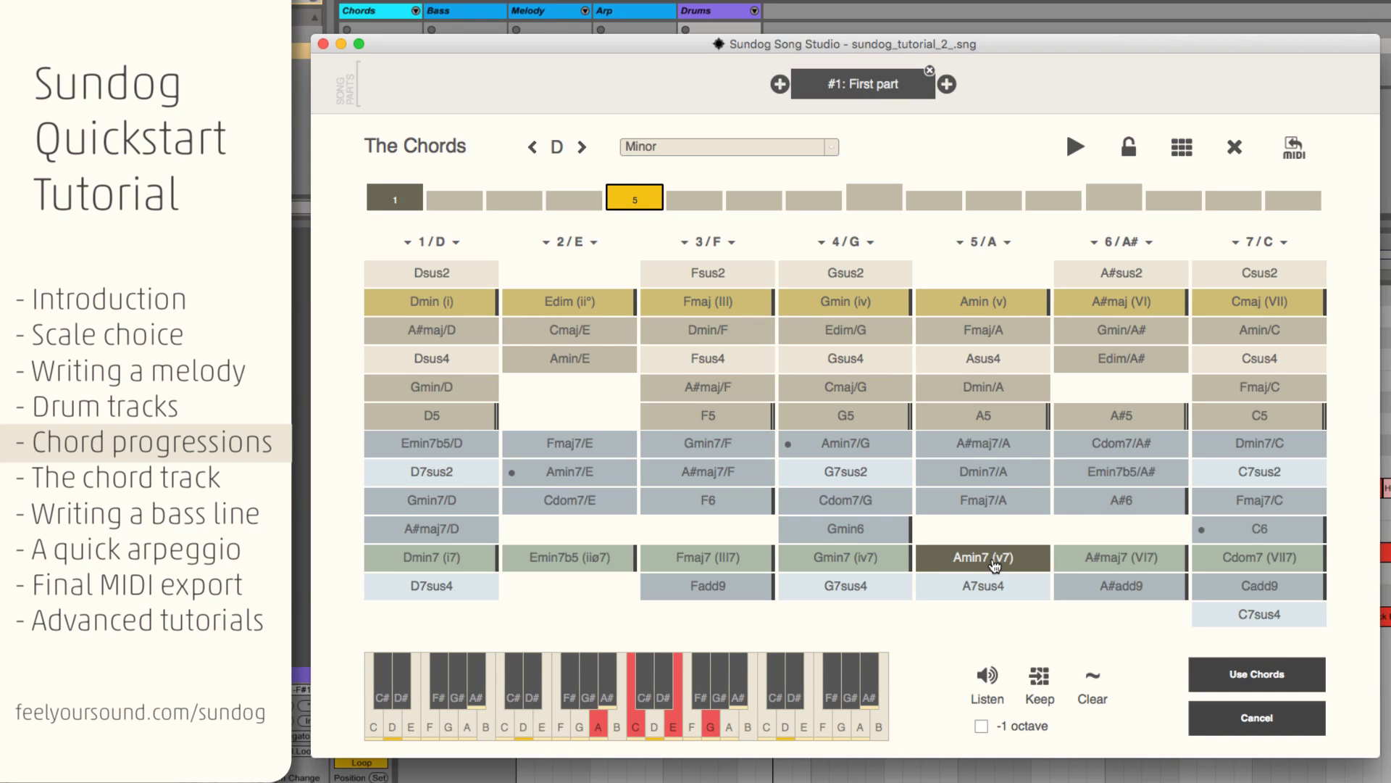
{"action": "left_click", "coordinate": [874, 196]}
{"action": "left_click", "coordinate": [707, 562]}
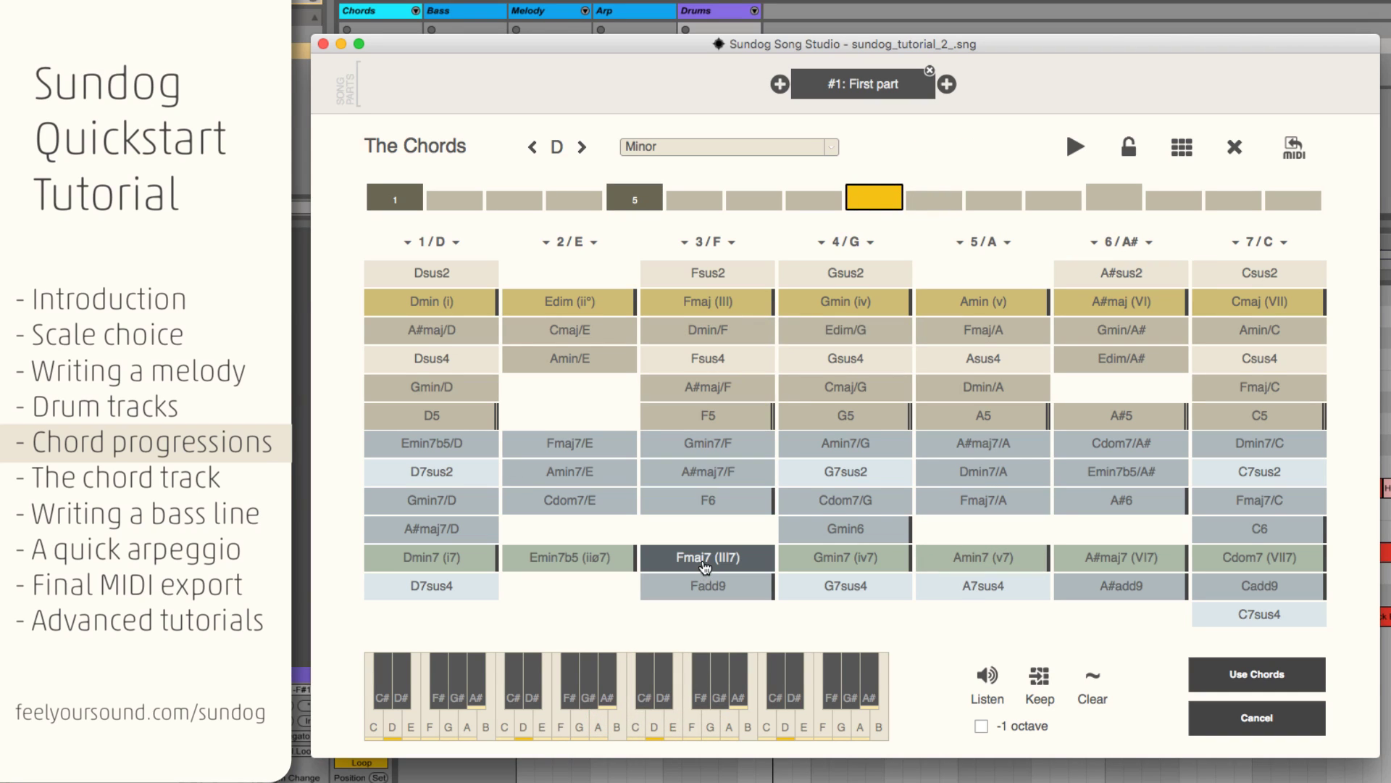
{"action": "left_click", "coordinate": [1116, 195]}
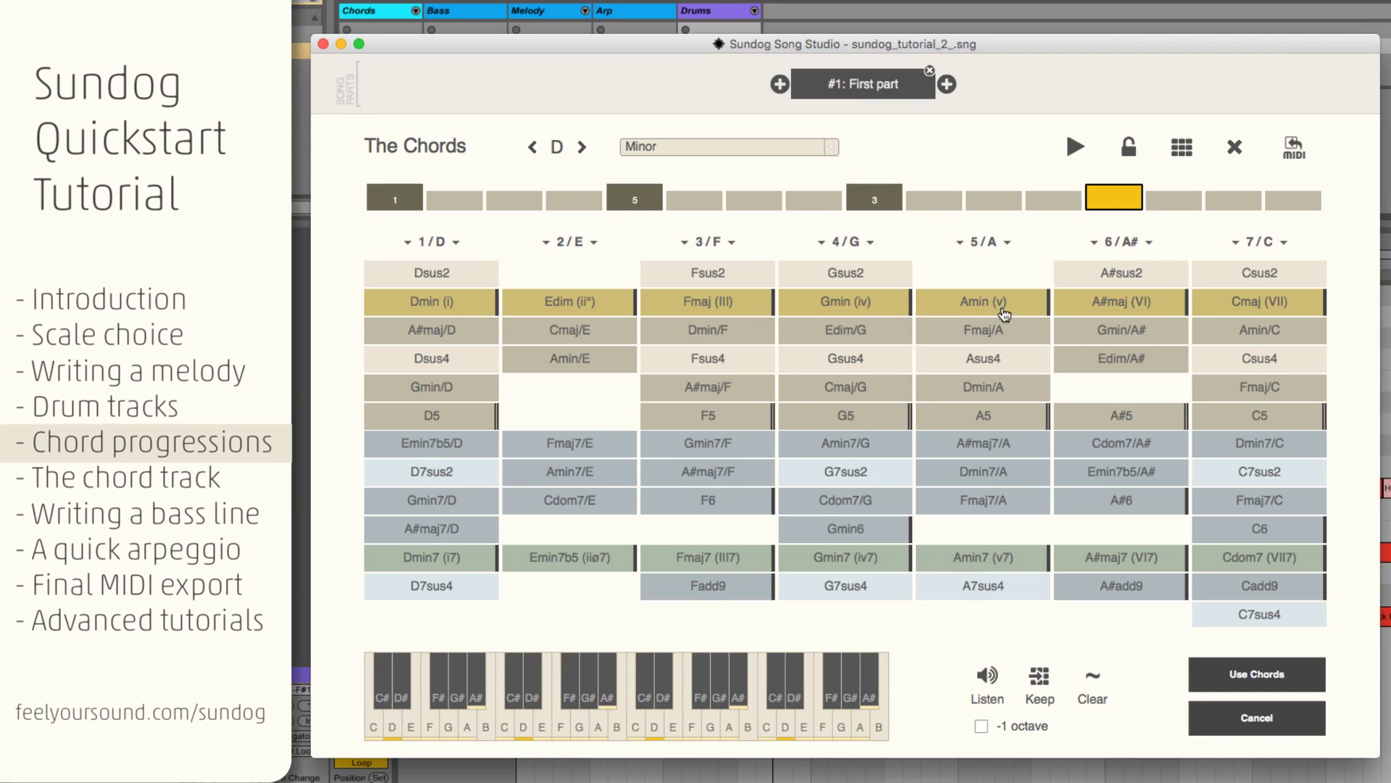
{"action": "left_click", "coordinate": [843, 558]}
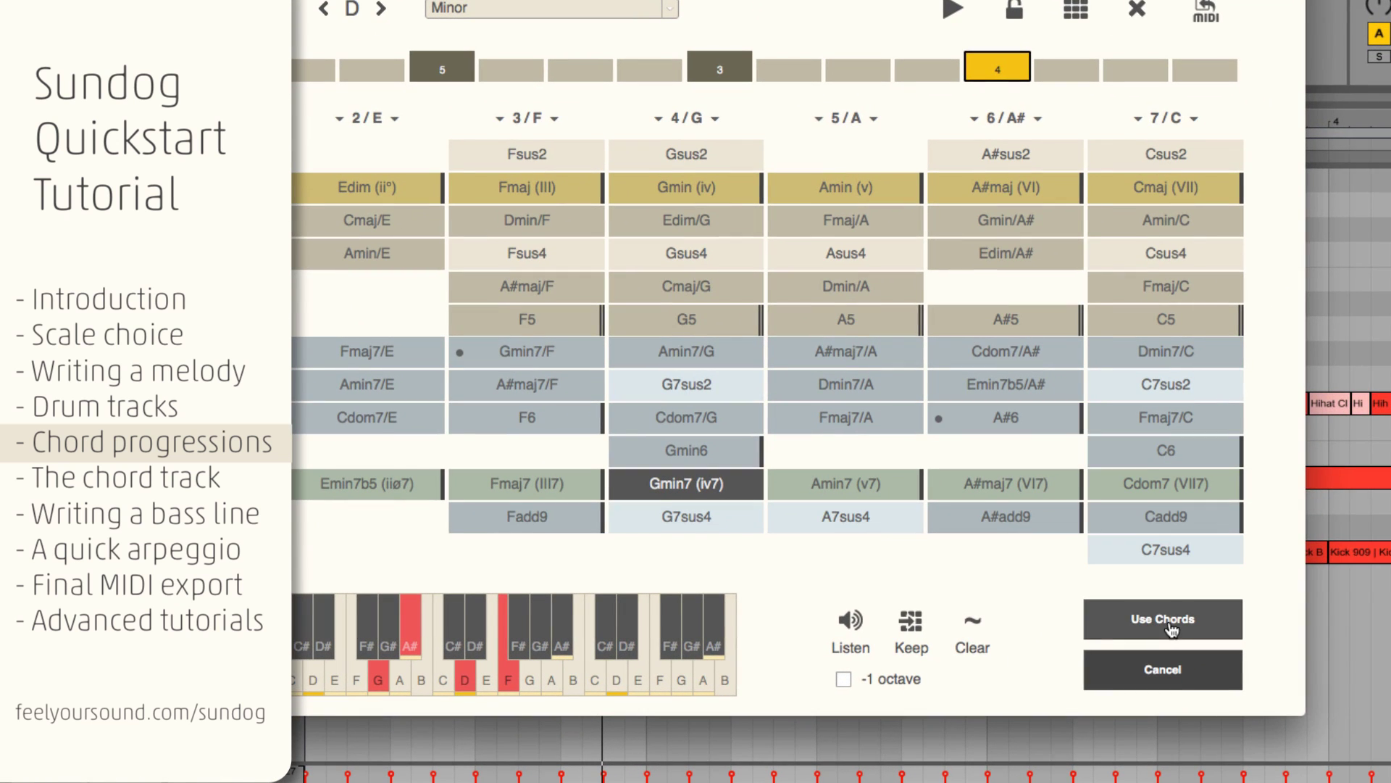
Step: Apply the chord progression, make the Chords track play Full Chords following it, and preview playback
{"action": "left_click", "coordinate": [1169, 625]}
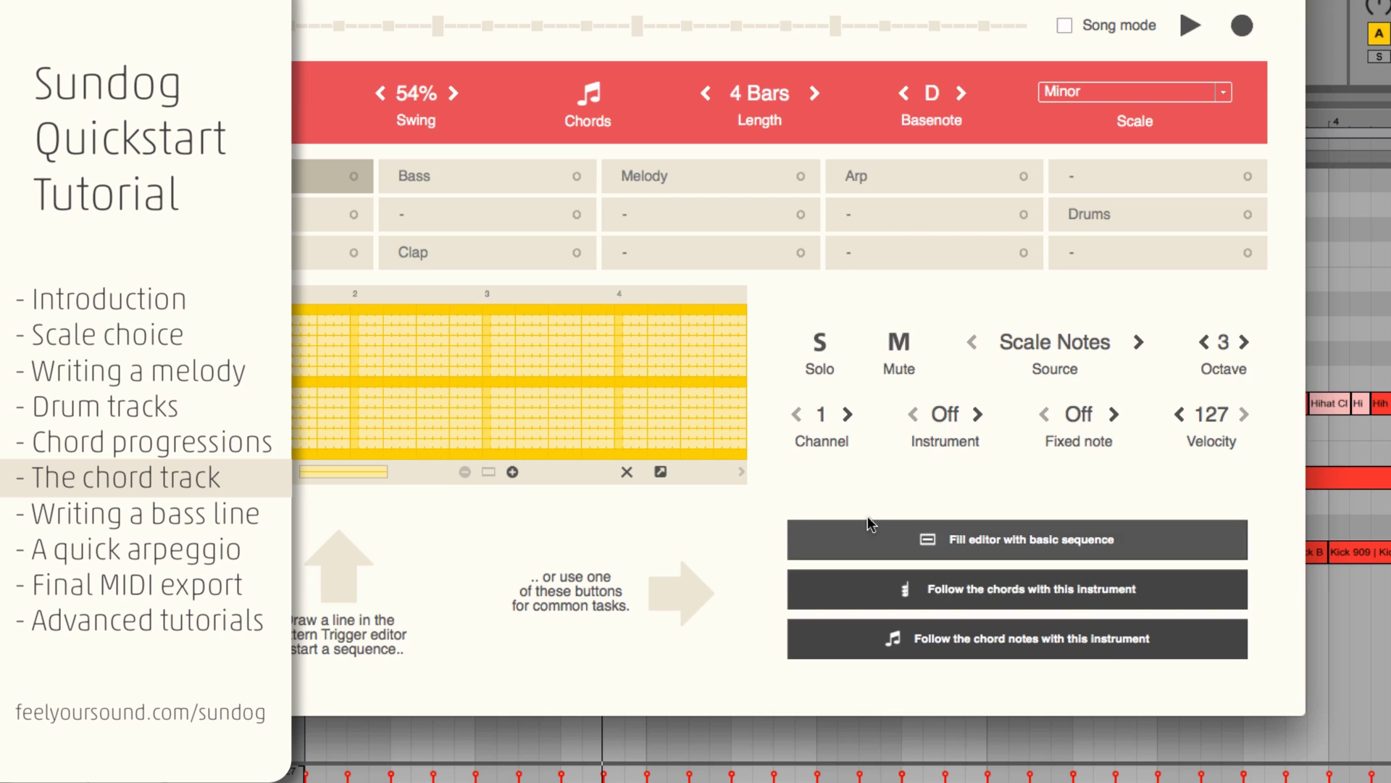
{"action": "left_click", "coordinate": [1013, 588]}
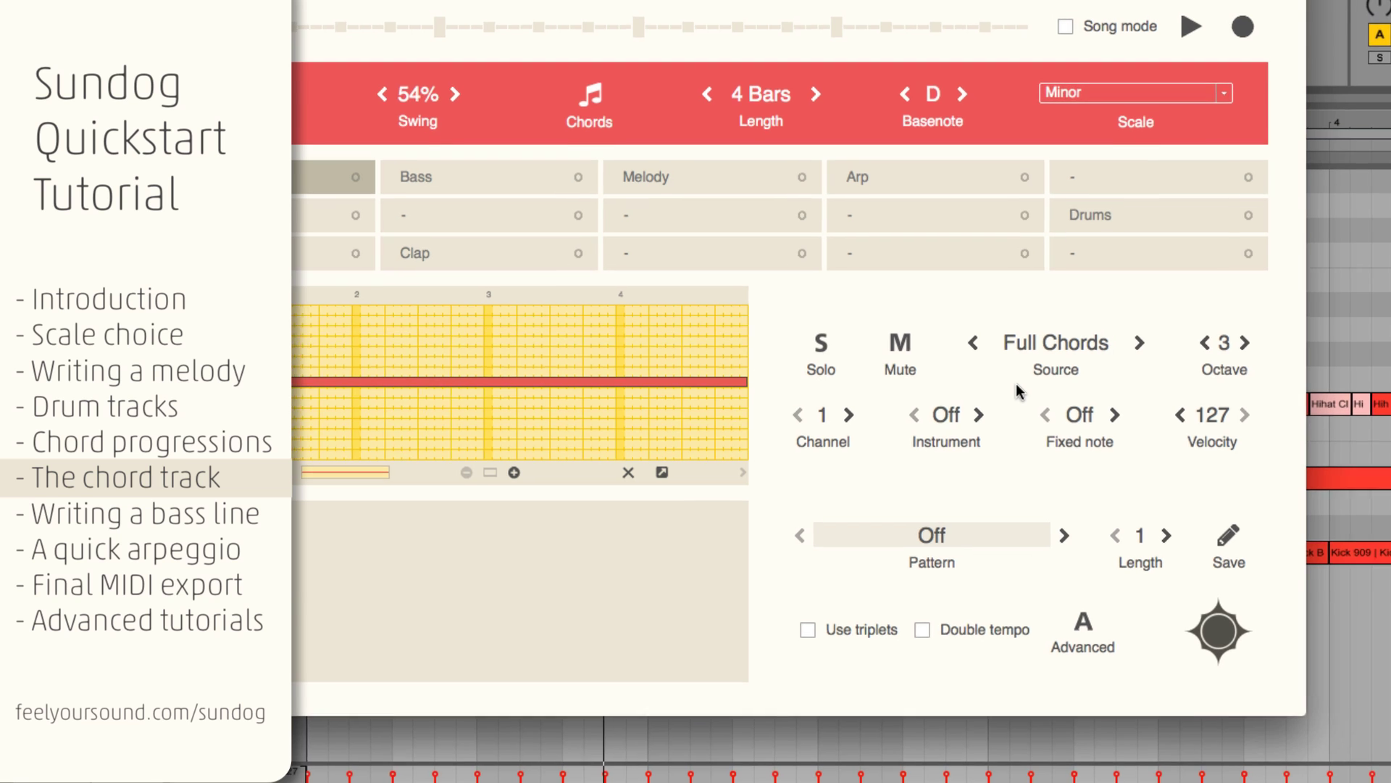
{"action": "key", "text": "space"}
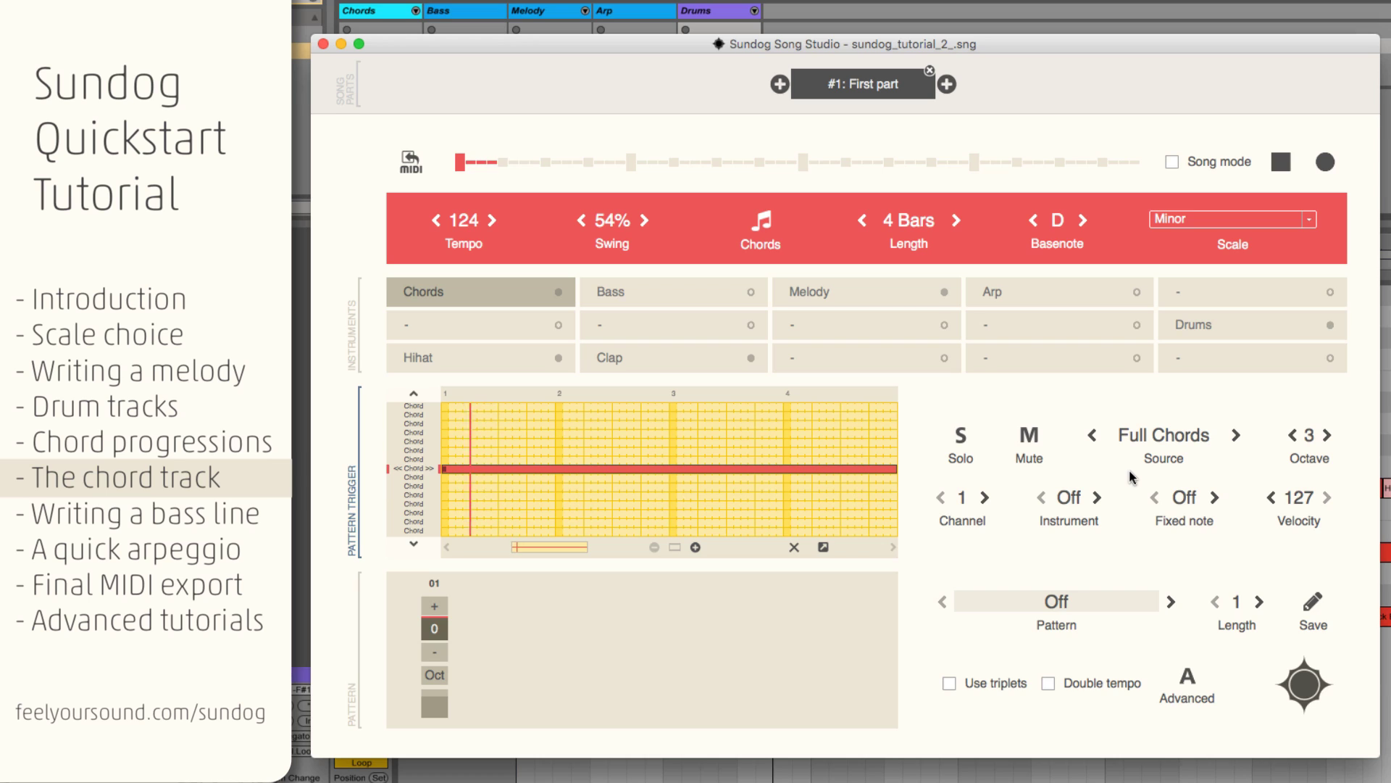
{"action": "key", "text": "space"}
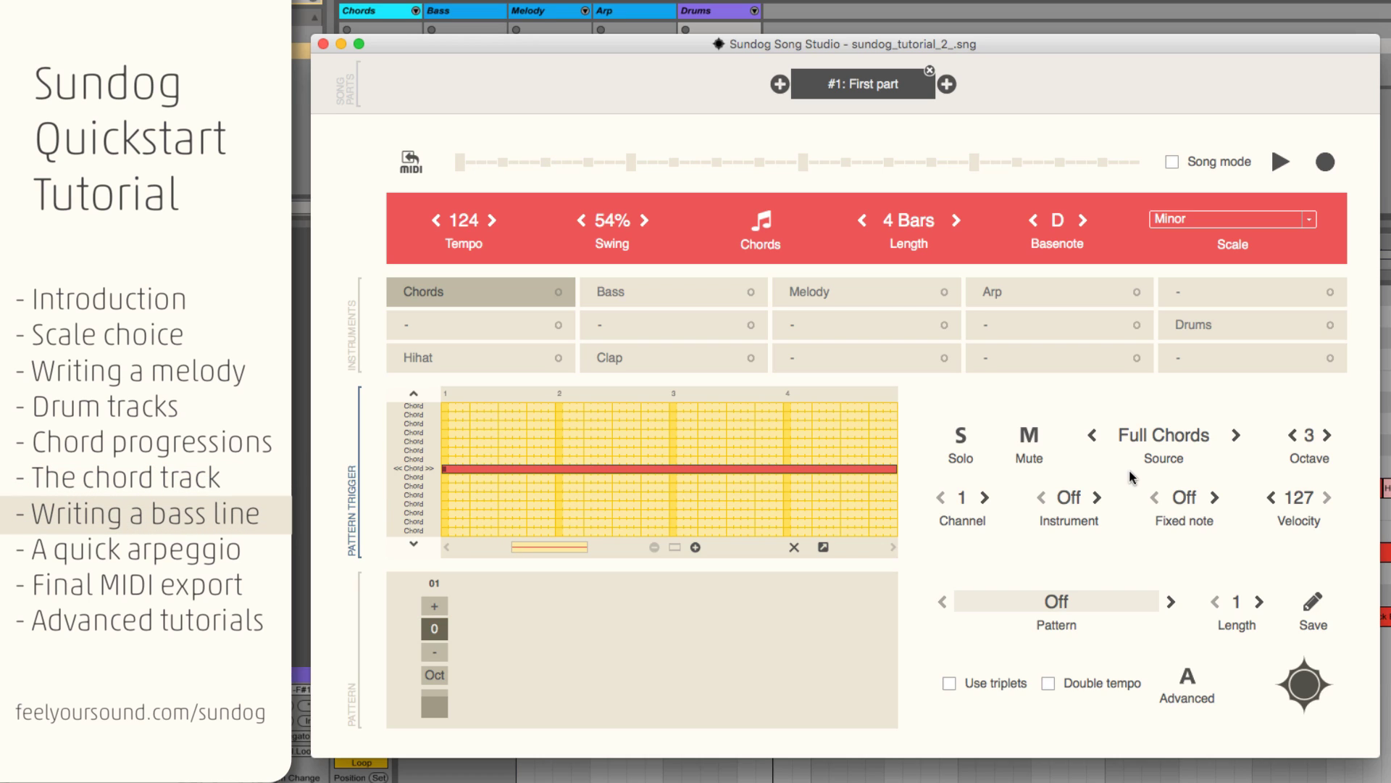
Step: Make the Bass follow the chord notes, turn Solo off, and stop playback
{"action": "left_click", "coordinate": [682, 300]}
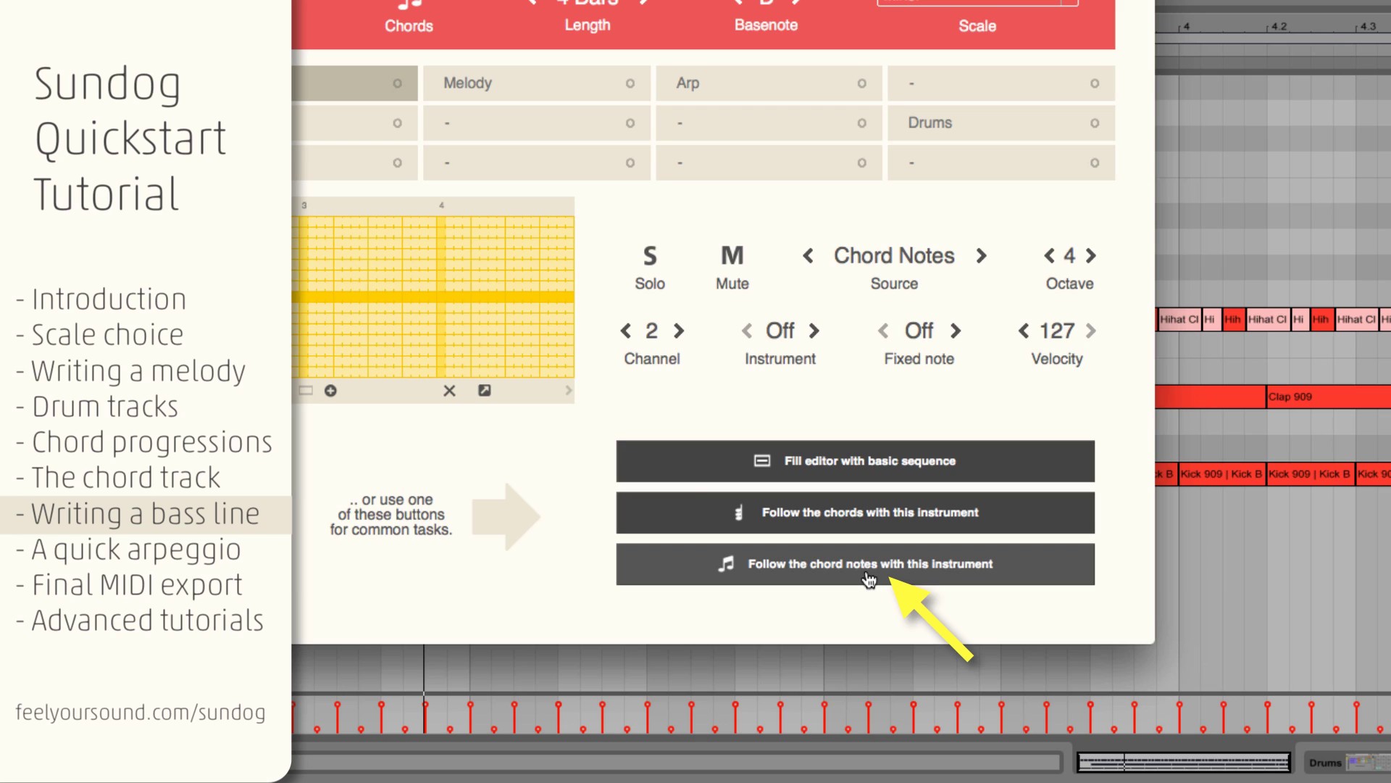
{"action": "left_click", "coordinate": [869, 579]}
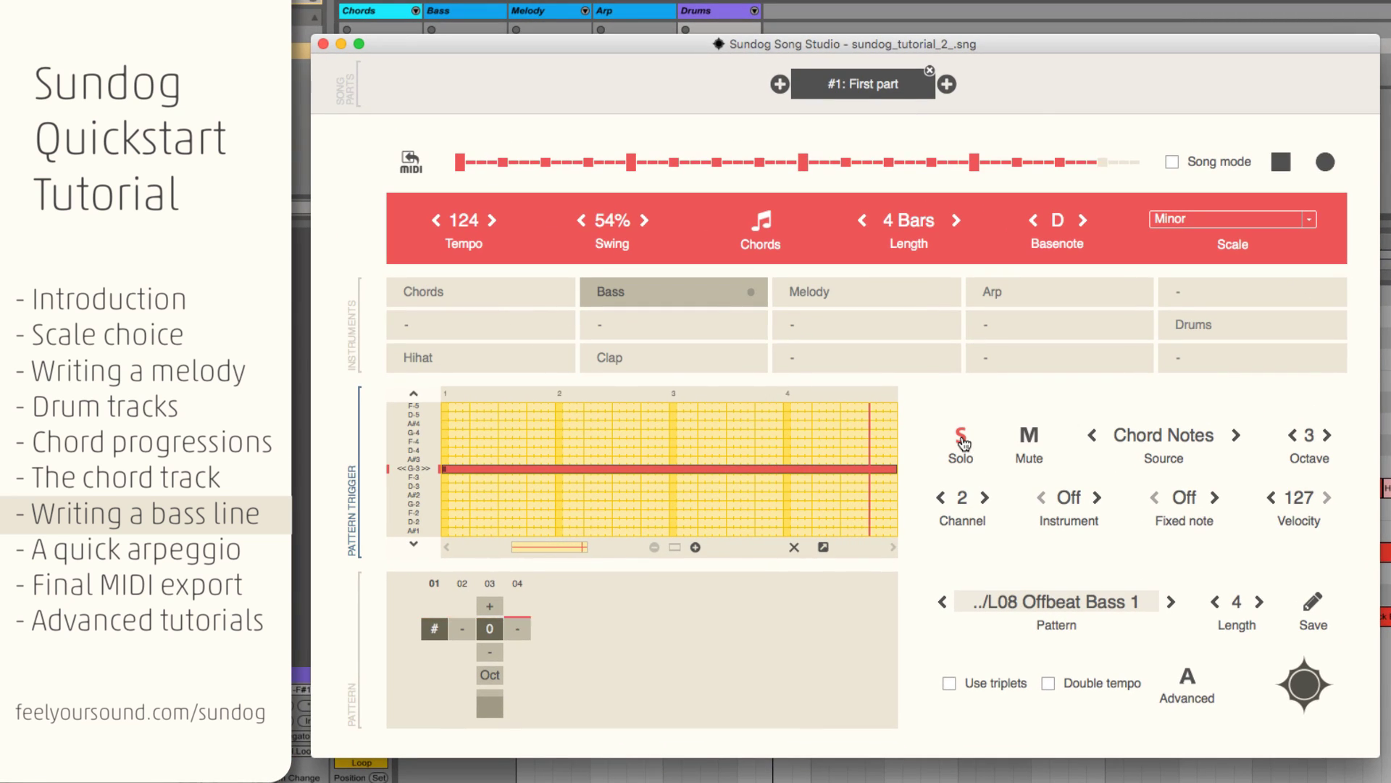
{"action": "left_click", "coordinate": [961, 437]}
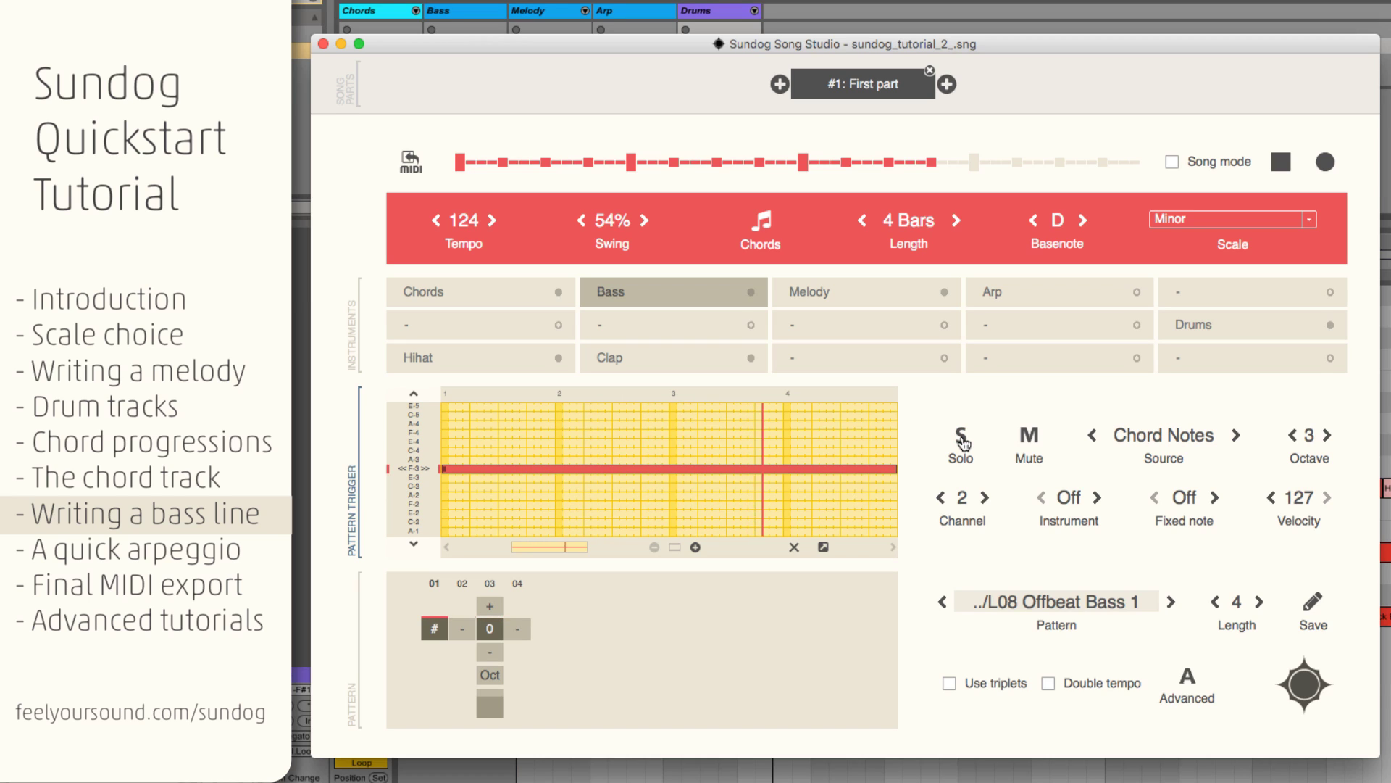
{"action": "key", "text": "space"}
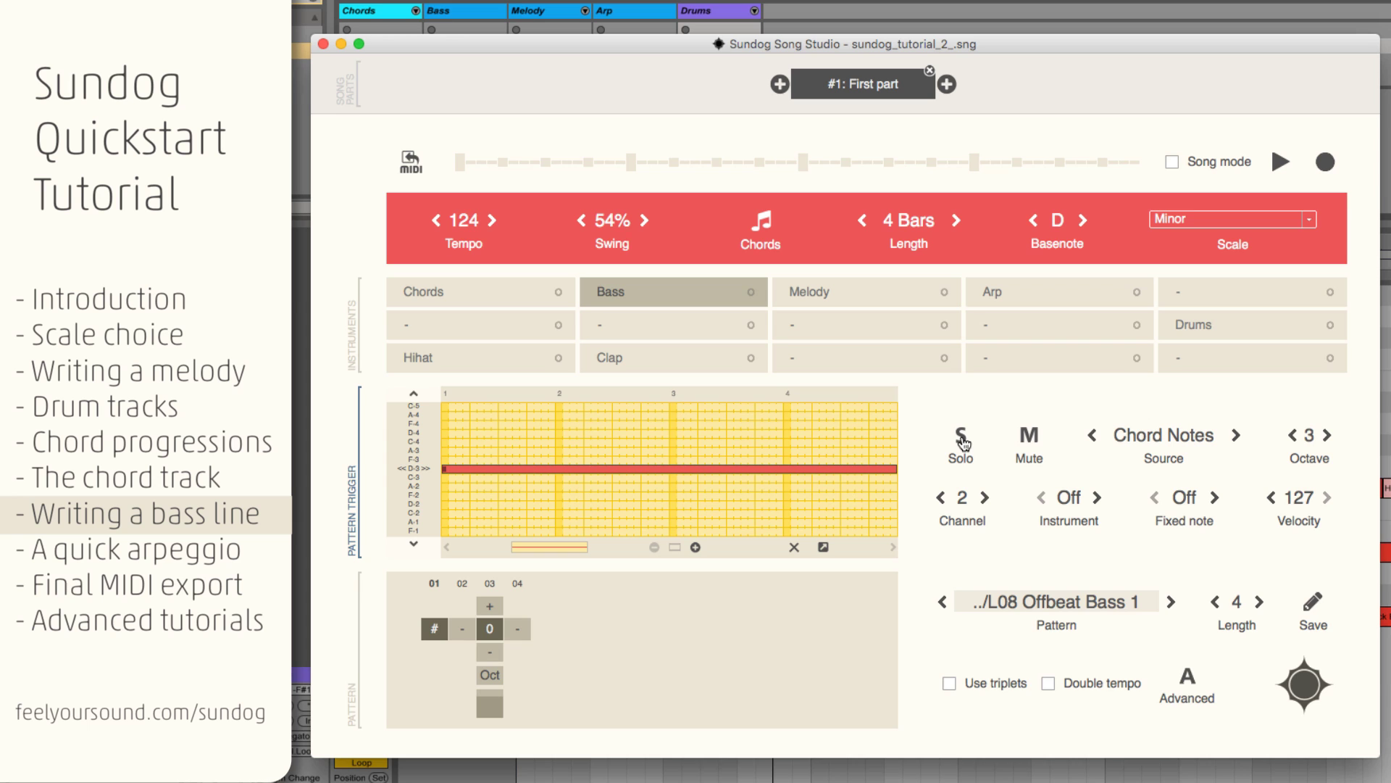
Step: Set the bass pattern length to 8 and add a note at step 06
{"action": "left_click", "coordinate": [1239, 604]}
{"action": "left_click", "coordinate": [1255, 253]}
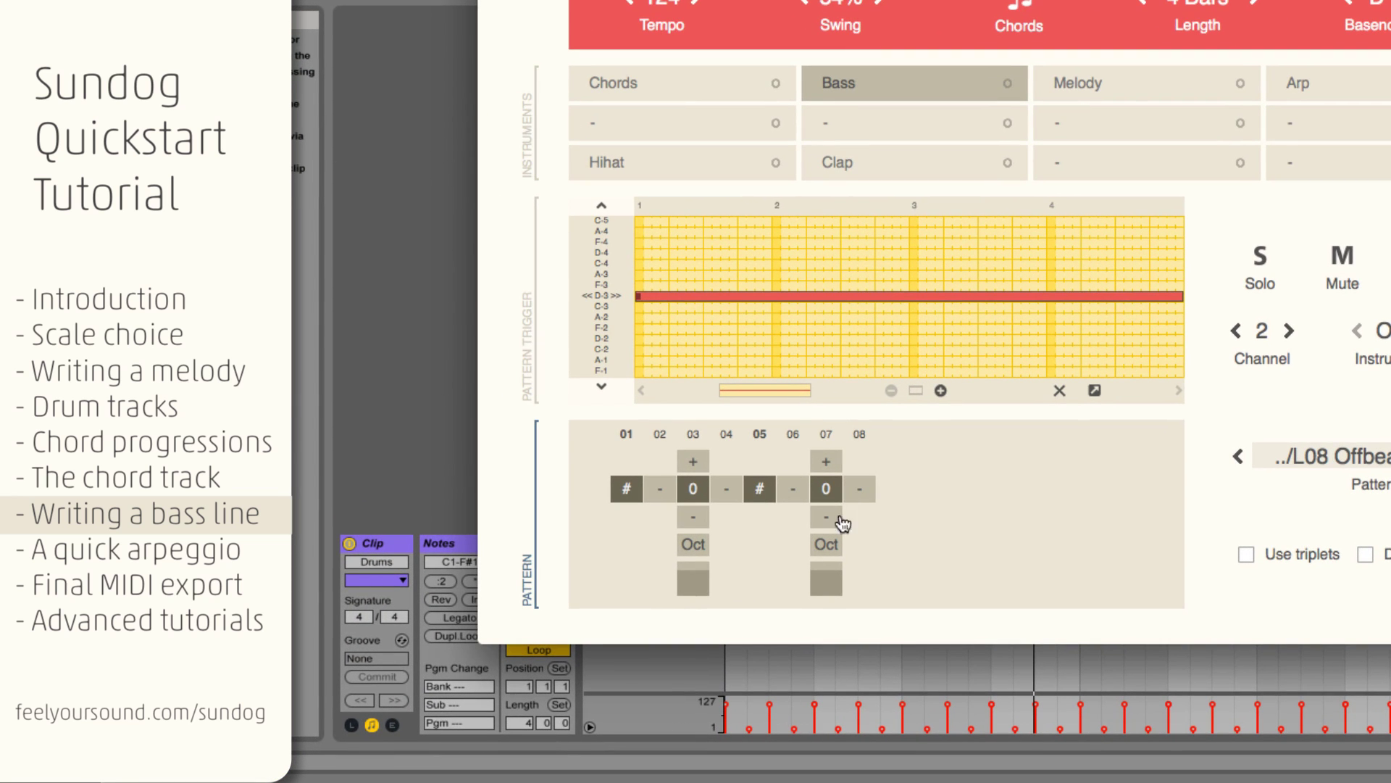
{"action": "left_click", "coordinate": [792, 490]}
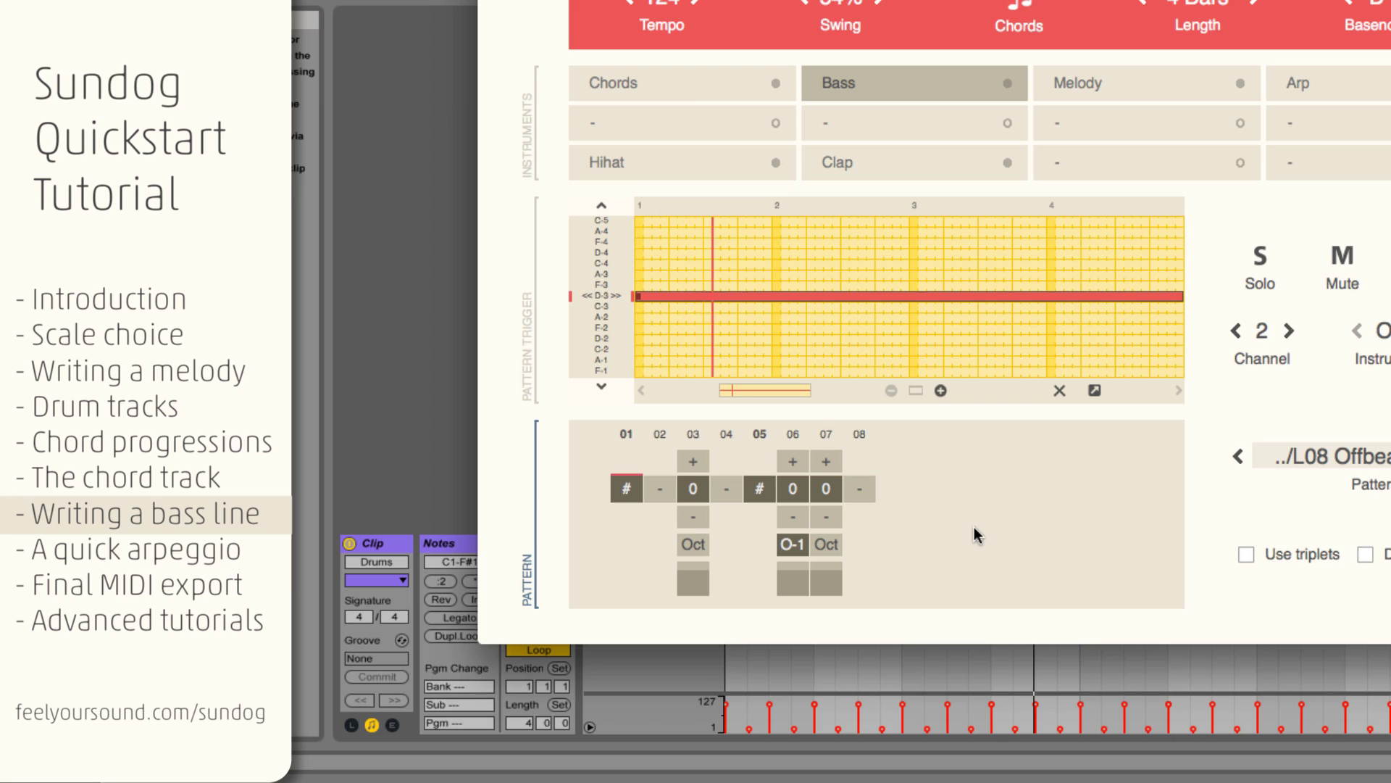
Step: Drop step 06 one octave (O-1), auditioning the soloed bass, then unsolo and stop playback
{"action": "left_click", "coordinate": [1261, 286]}
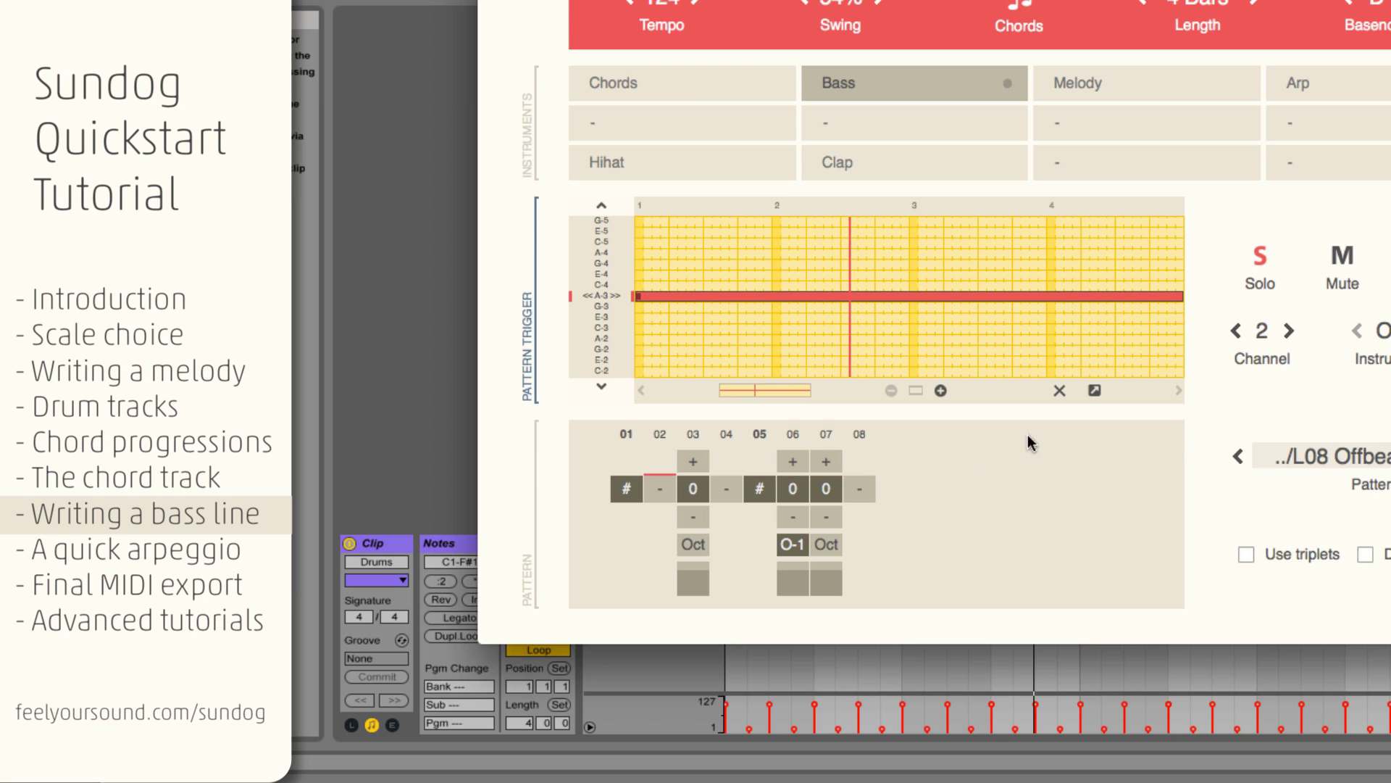
{"action": "left_click_drag", "start_coordinate": [798, 581], "coordinate": [792, 557]}
{"action": "left_click", "coordinate": [793, 556]}
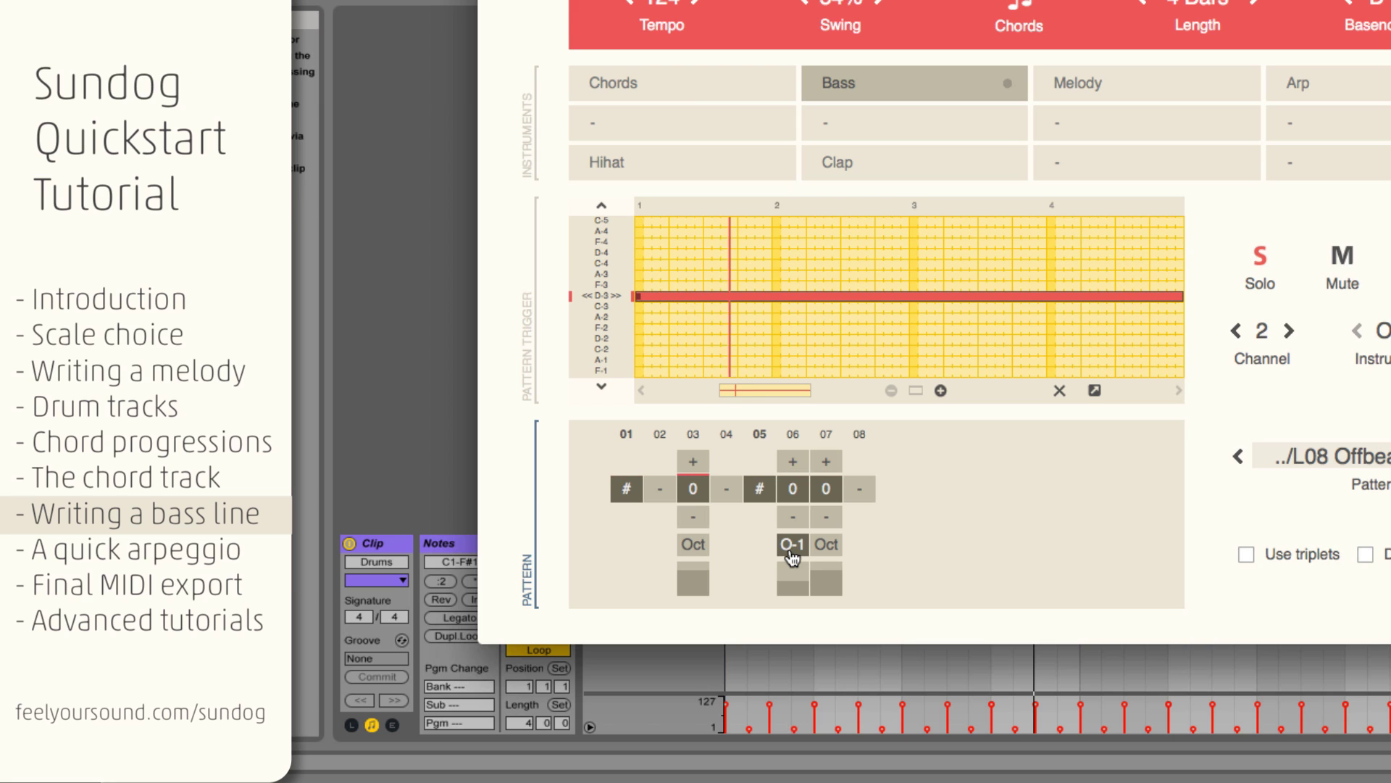
{"action": "left_click", "coordinate": [1261, 259]}
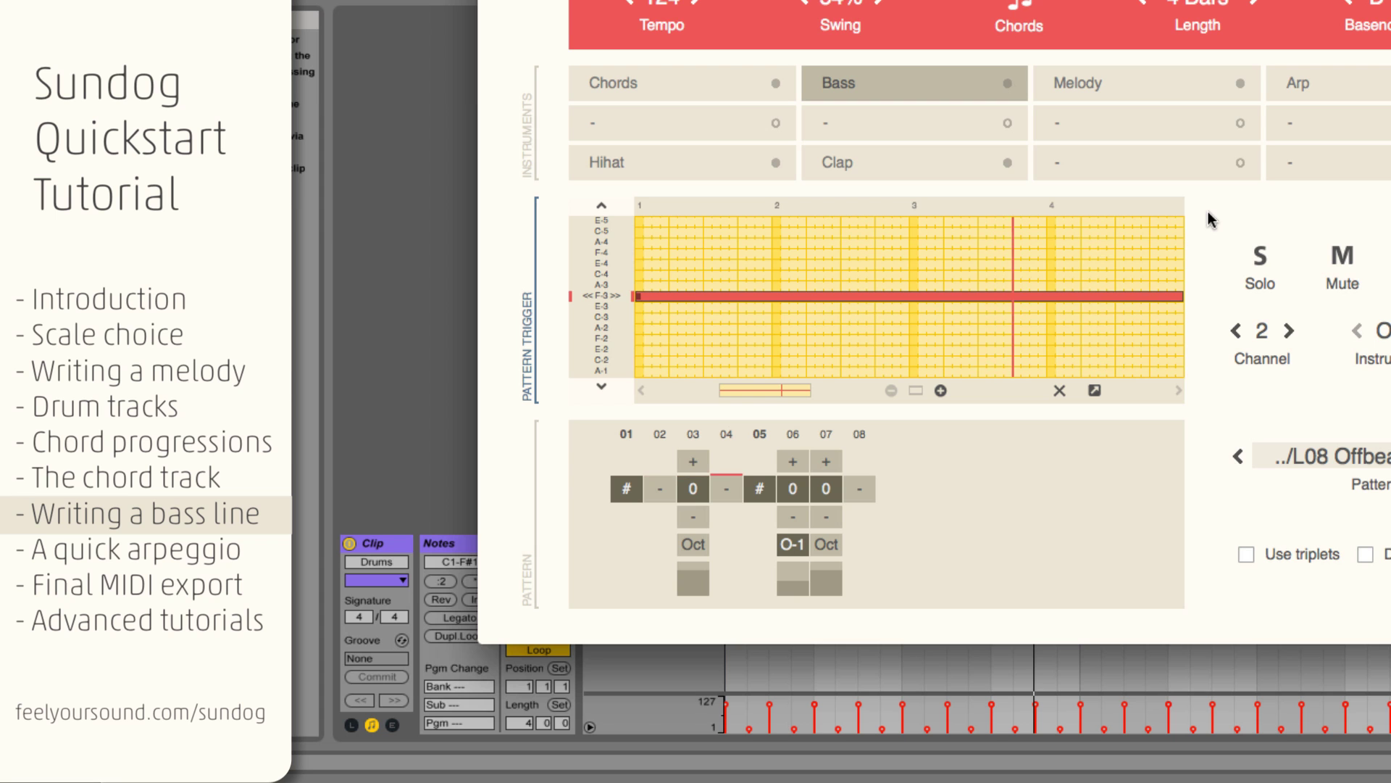
{"action": "key", "text": "space"}
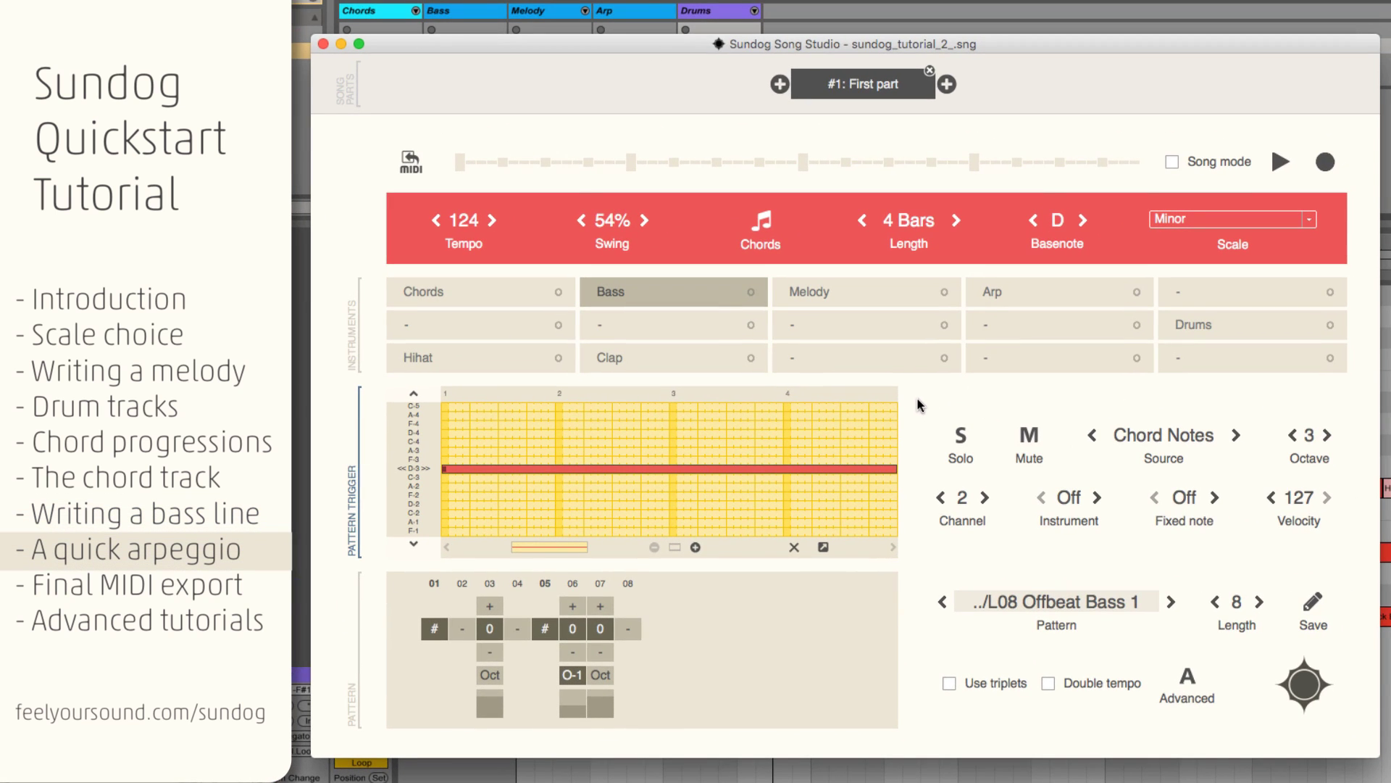
Step: Make the Arp track follow the chord notes, solo it, and bring up its Pattern Finder
{"action": "left_click", "coordinate": [1044, 298]}
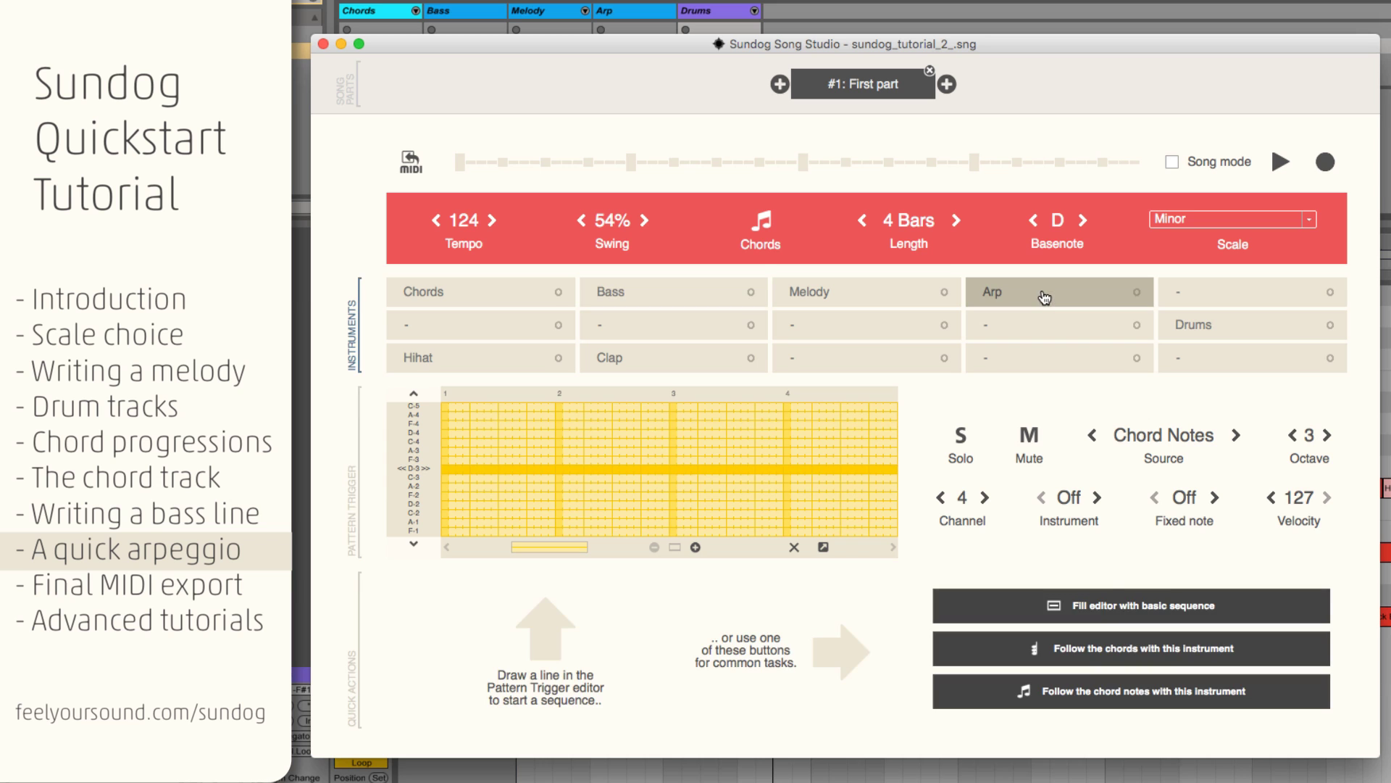
{"action": "left_click", "coordinate": [1102, 706]}
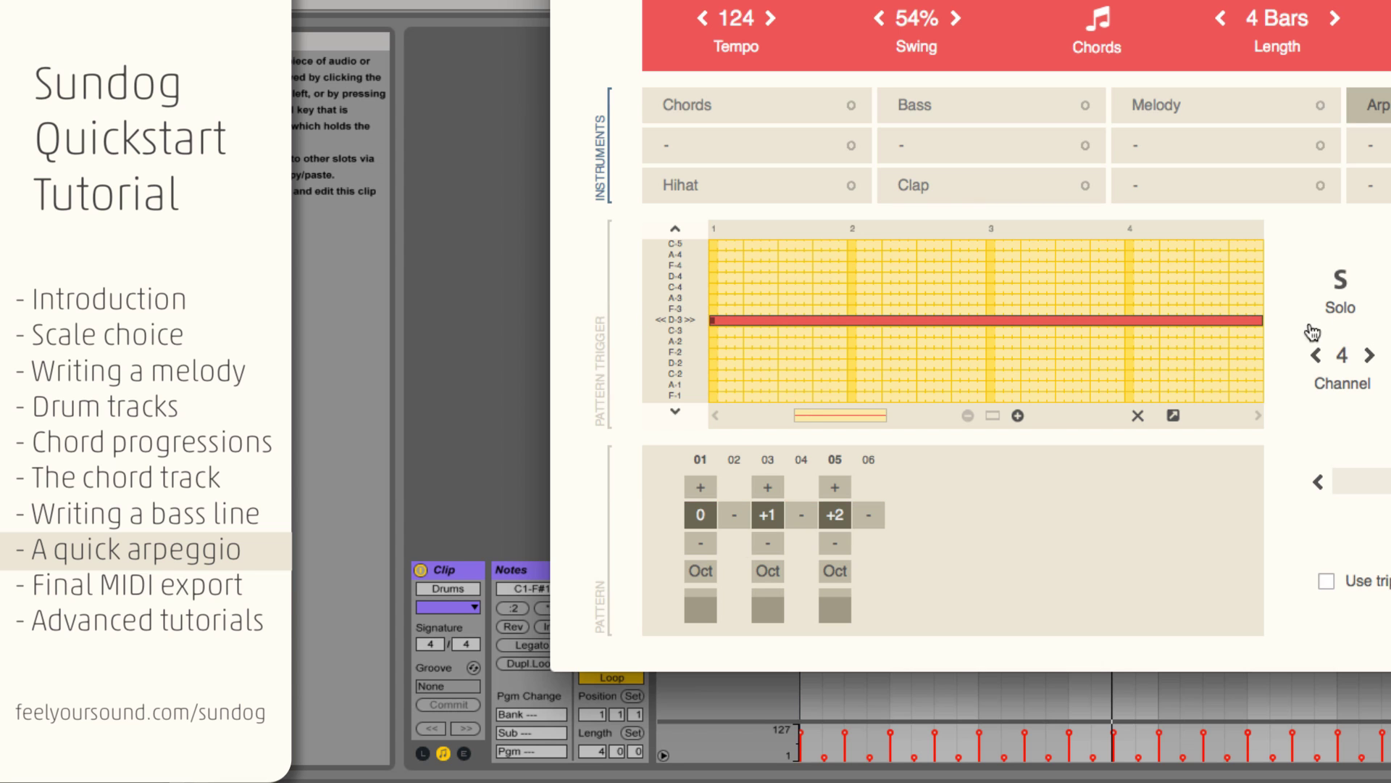
{"action": "left_click", "coordinate": [1340, 281]}
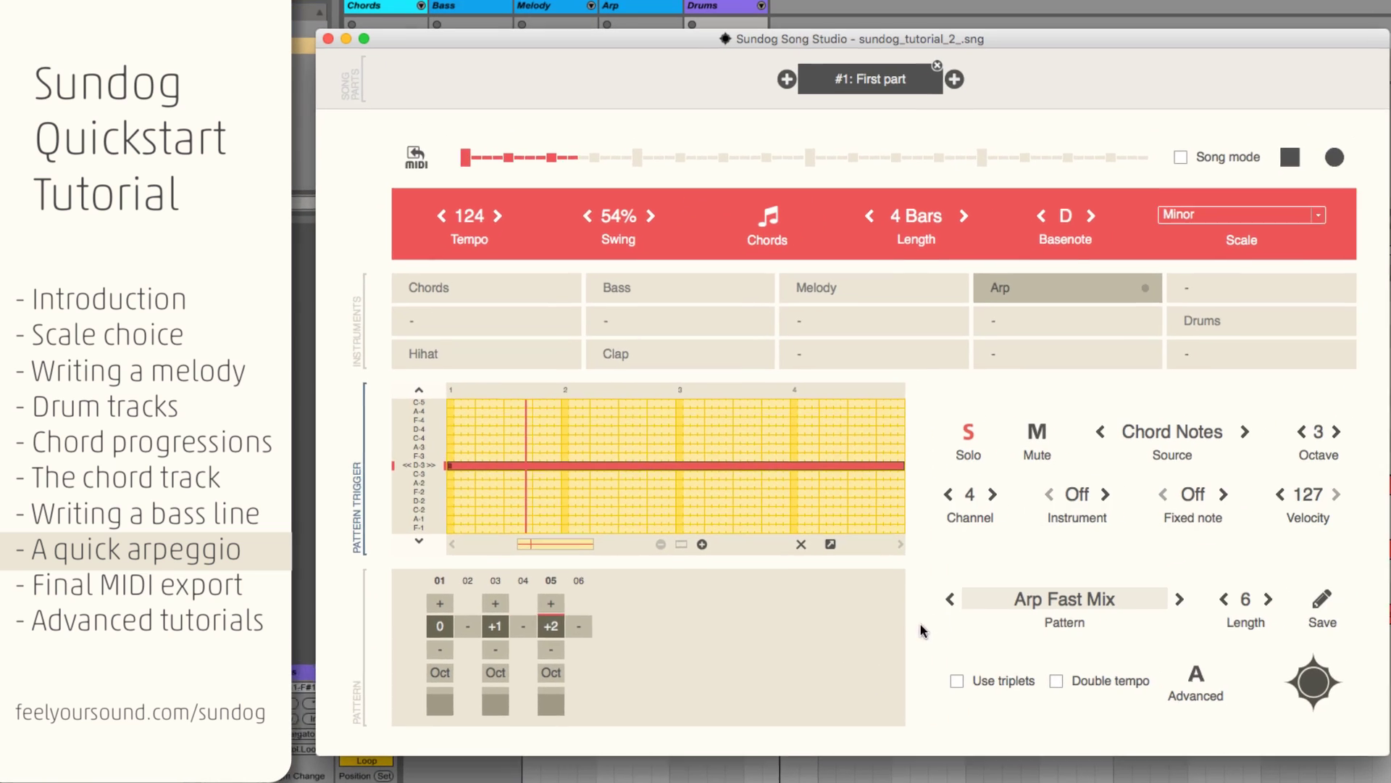
{"action": "left_click", "coordinate": [1026, 605]}
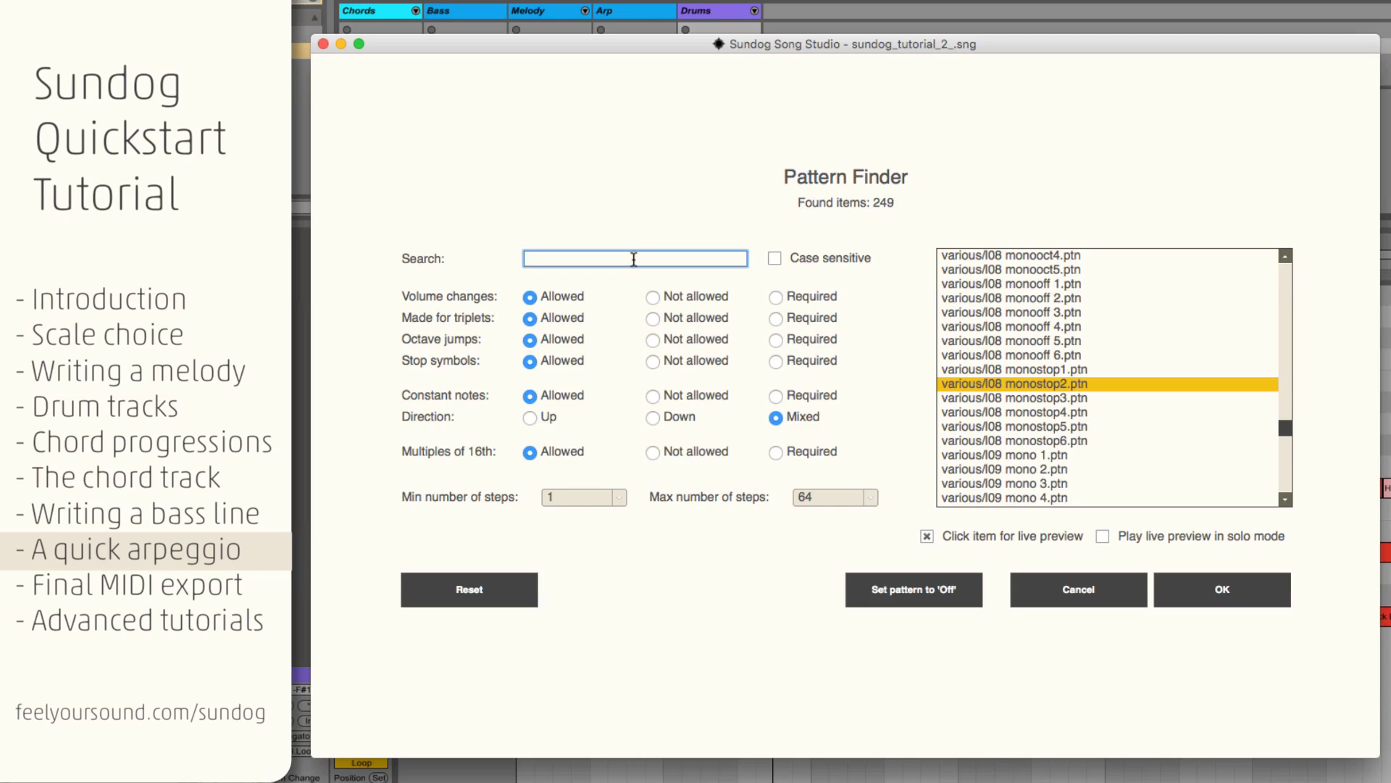
Step: Load the arp fast mix.ptn pattern found by searching 'arp', then unsolo the Arp track
{"action": "type", "text": "arp"}
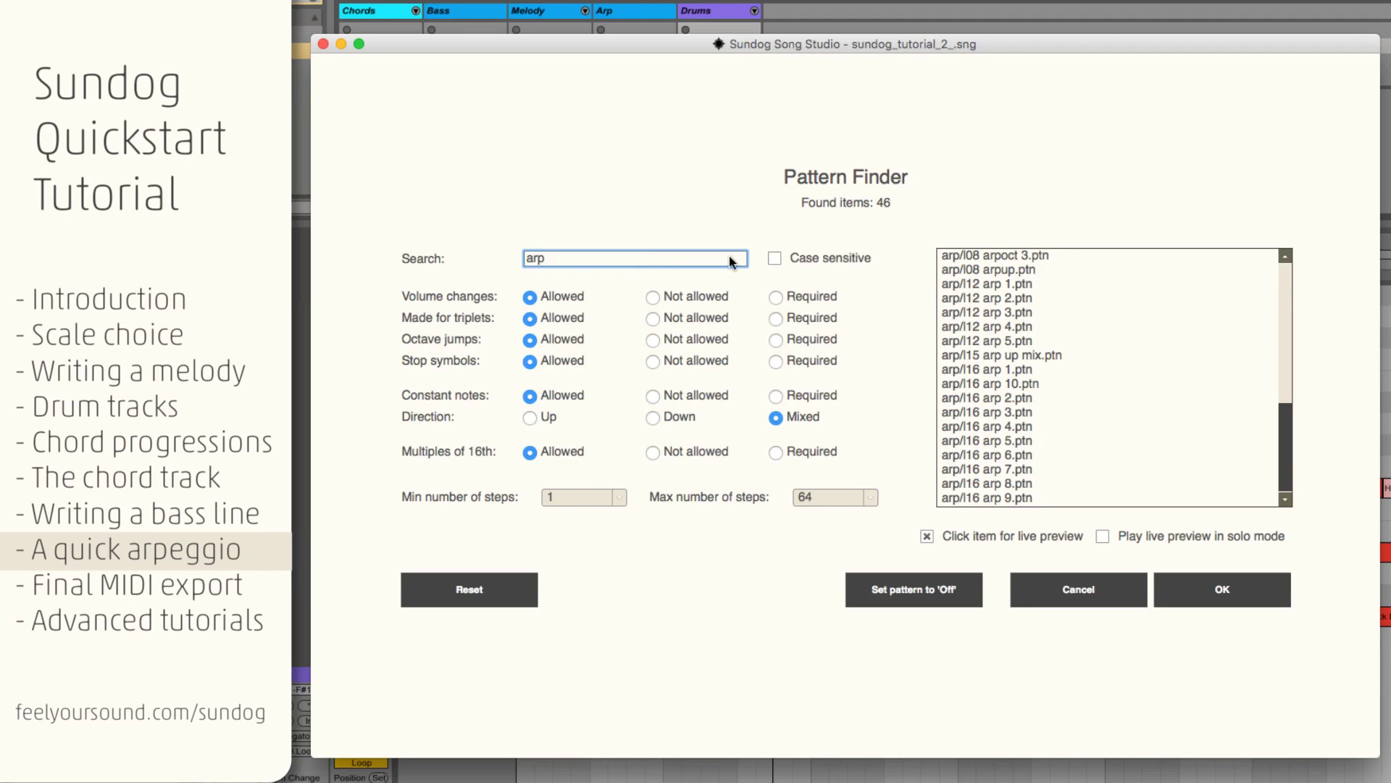
{"action": "left_click", "coordinate": [1032, 339]}
{"action": "scroll", "coordinate": [1021, 331], "scroll_direction": "up", "scroll_amount": 10}
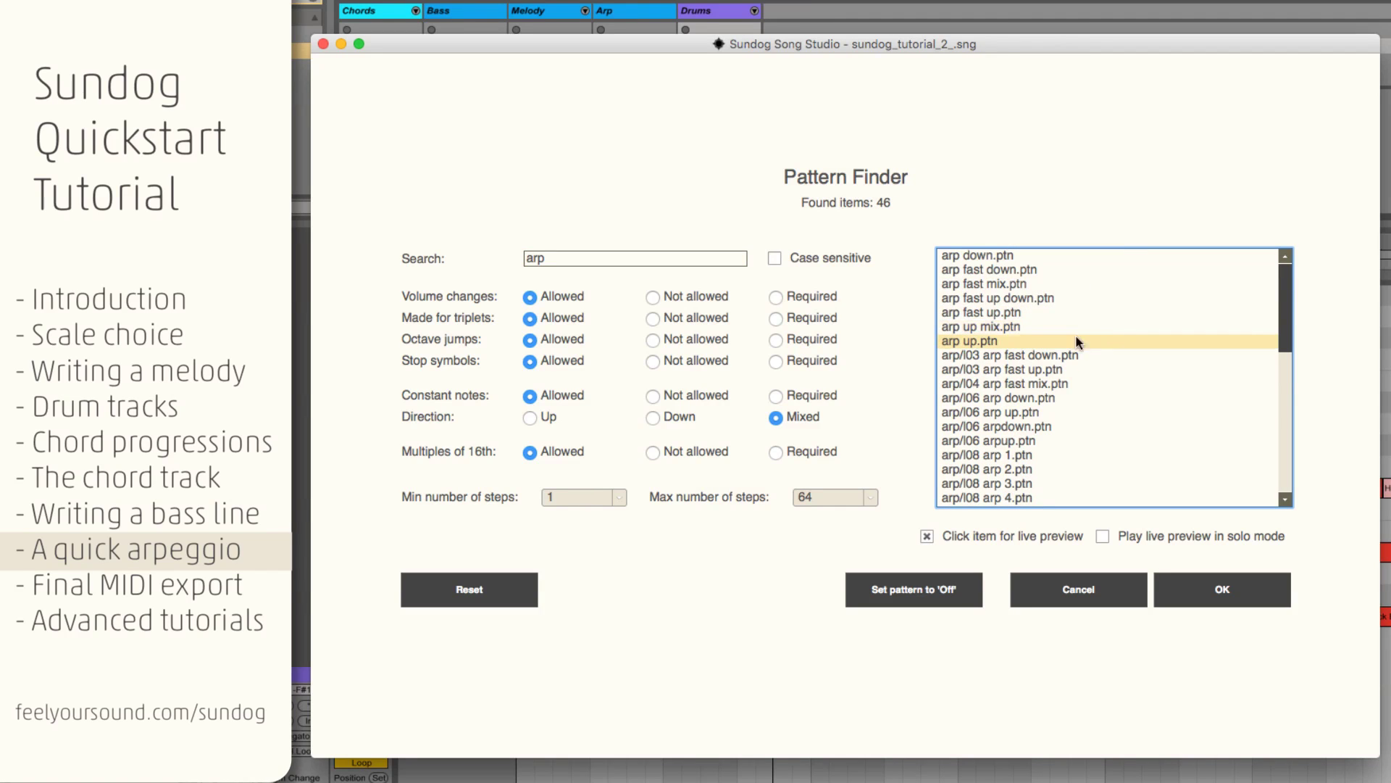
{"action": "left_click", "coordinate": [1011, 283]}
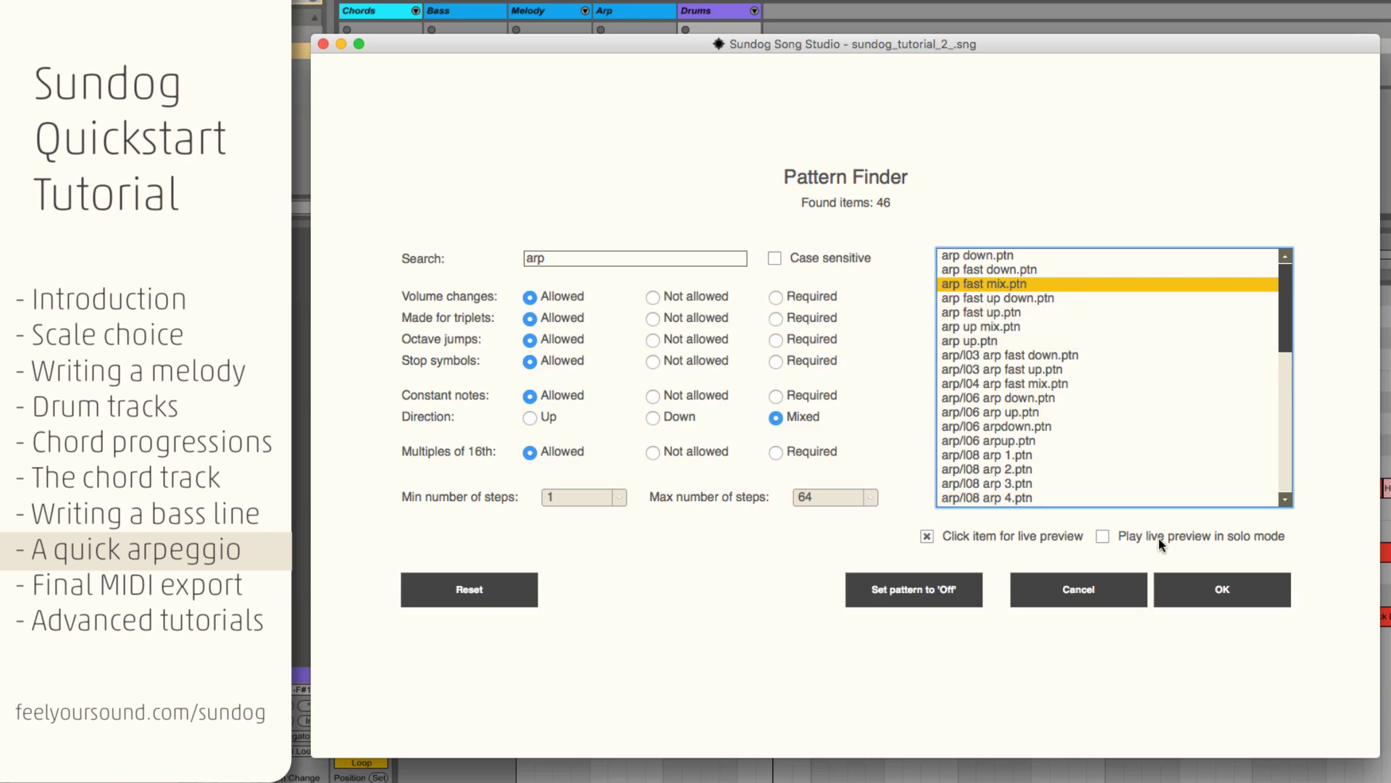
{"action": "left_click", "coordinate": [1215, 597]}
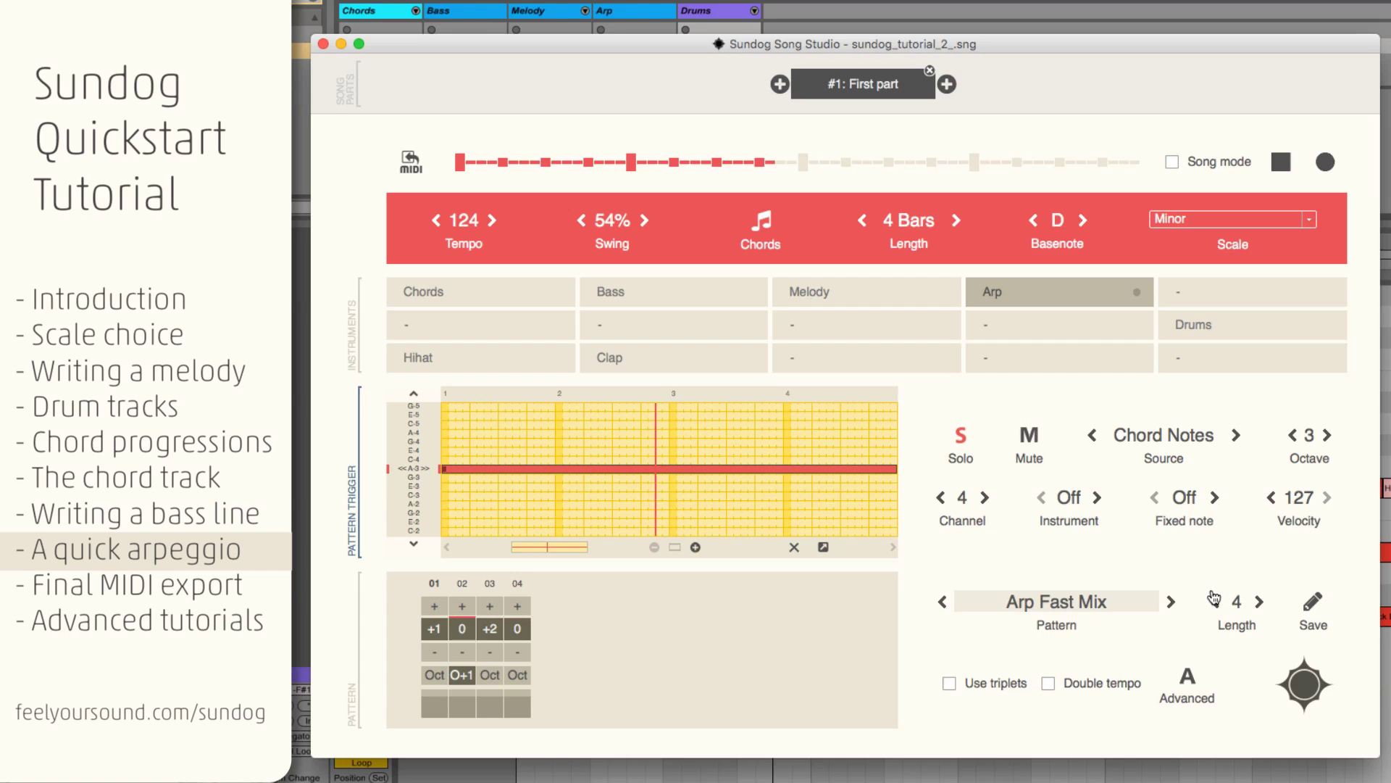
{"action": "left_click", "coordinate": [963, 443]}
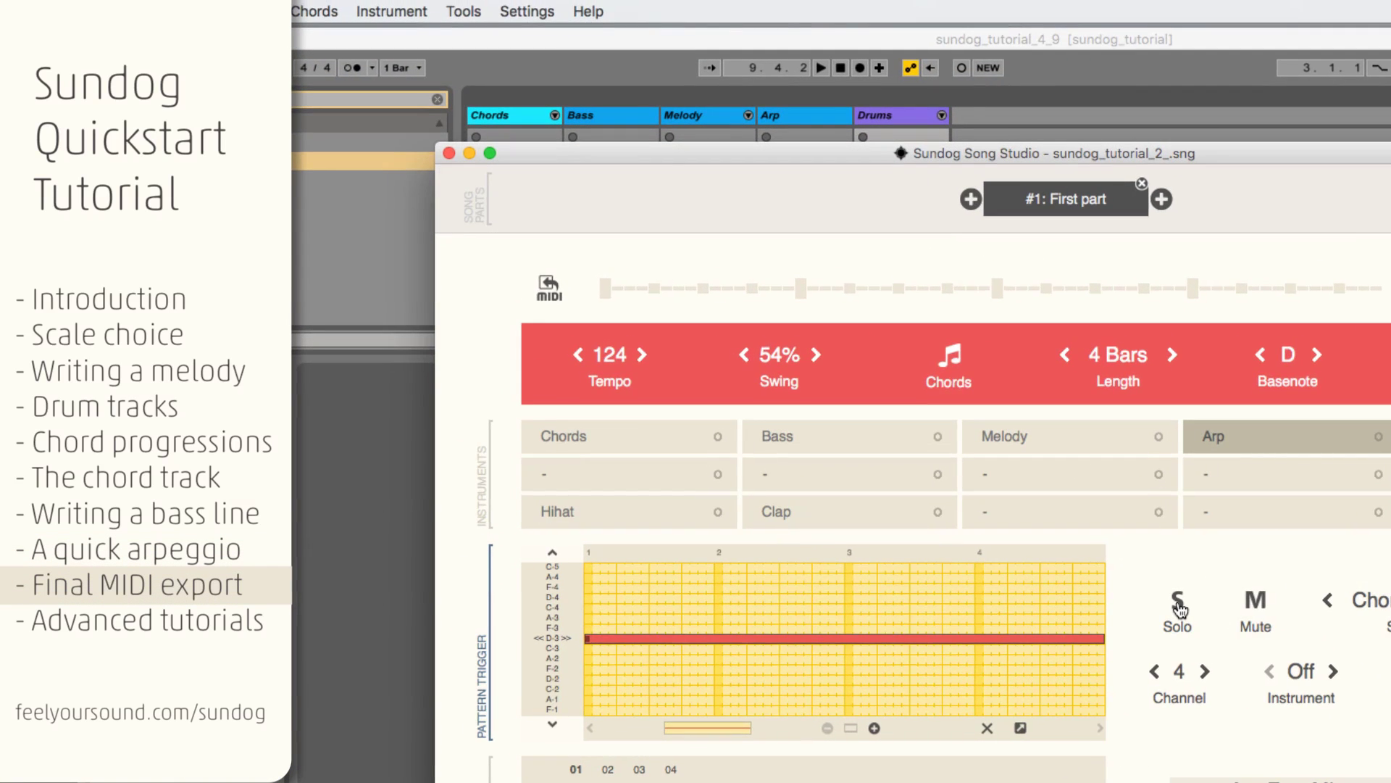
Step: Drop Sundog's MIDI export into Ableton's top clip row, launch it, and inspect the Bass and Melody clips
{"action": "left_click_drag", "start_coordinate": [602, 158], "coordinate": [827, 235]}
{"action": "left_click_drag", "start_coordinate": [768, 362], "coordinate": [502, 136]}
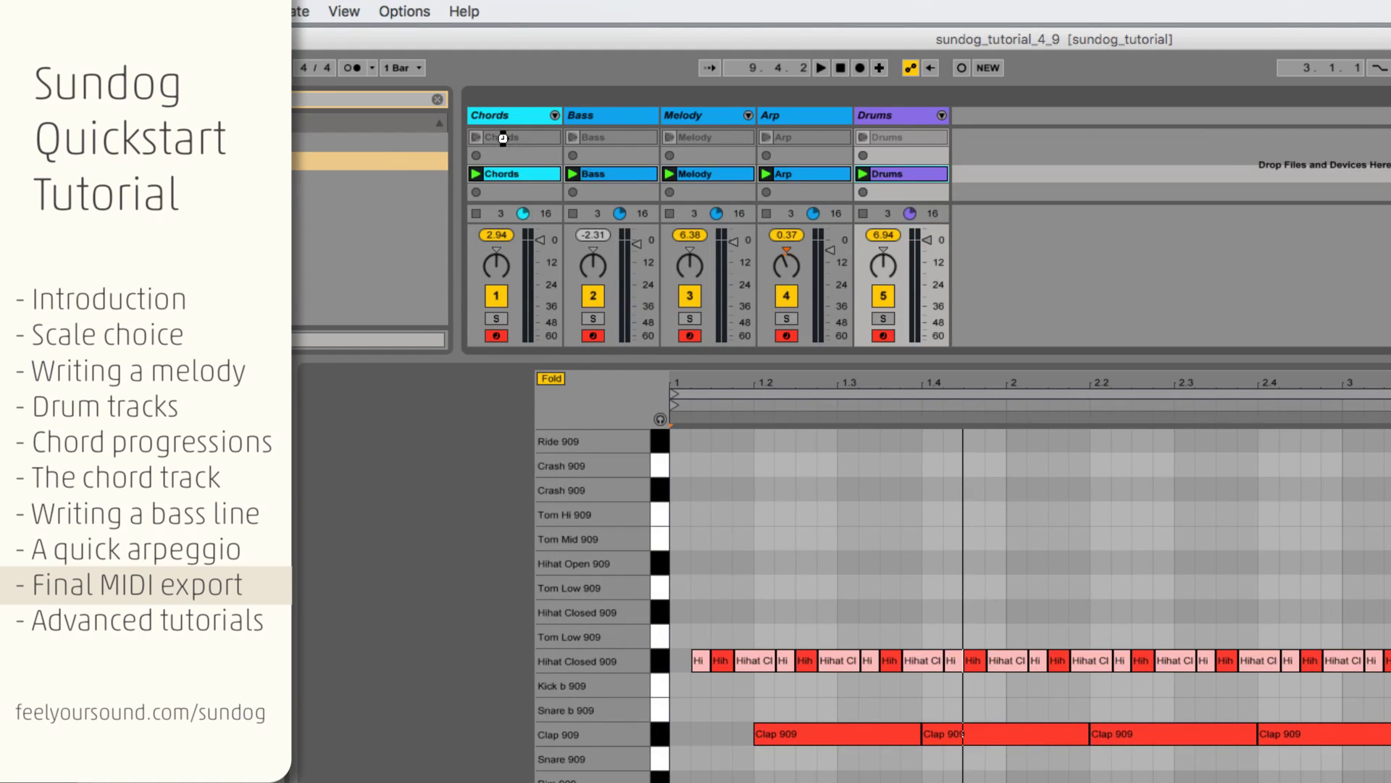
{"action": "left_click", "coordinate": [502, 136]}
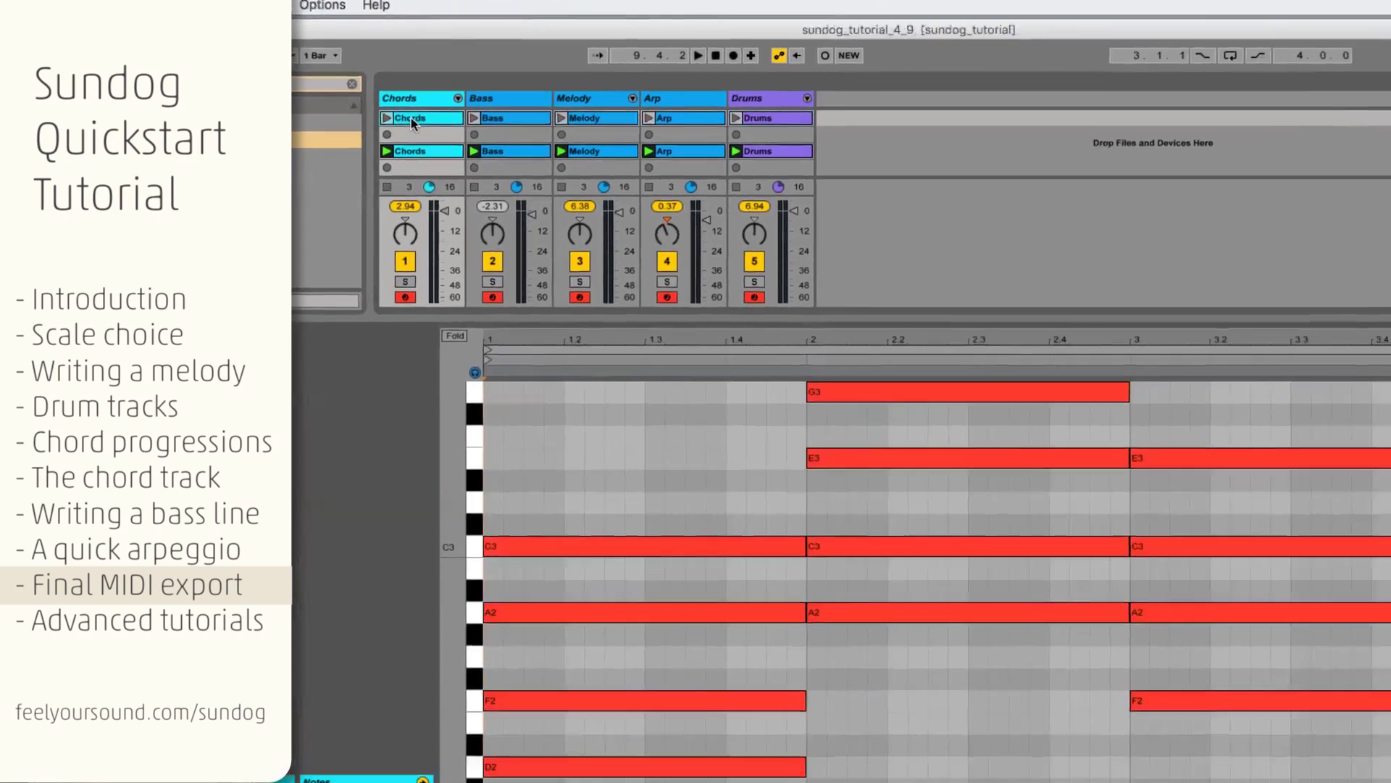
{"action": "left_click", "coordinate": [1296, 85]}
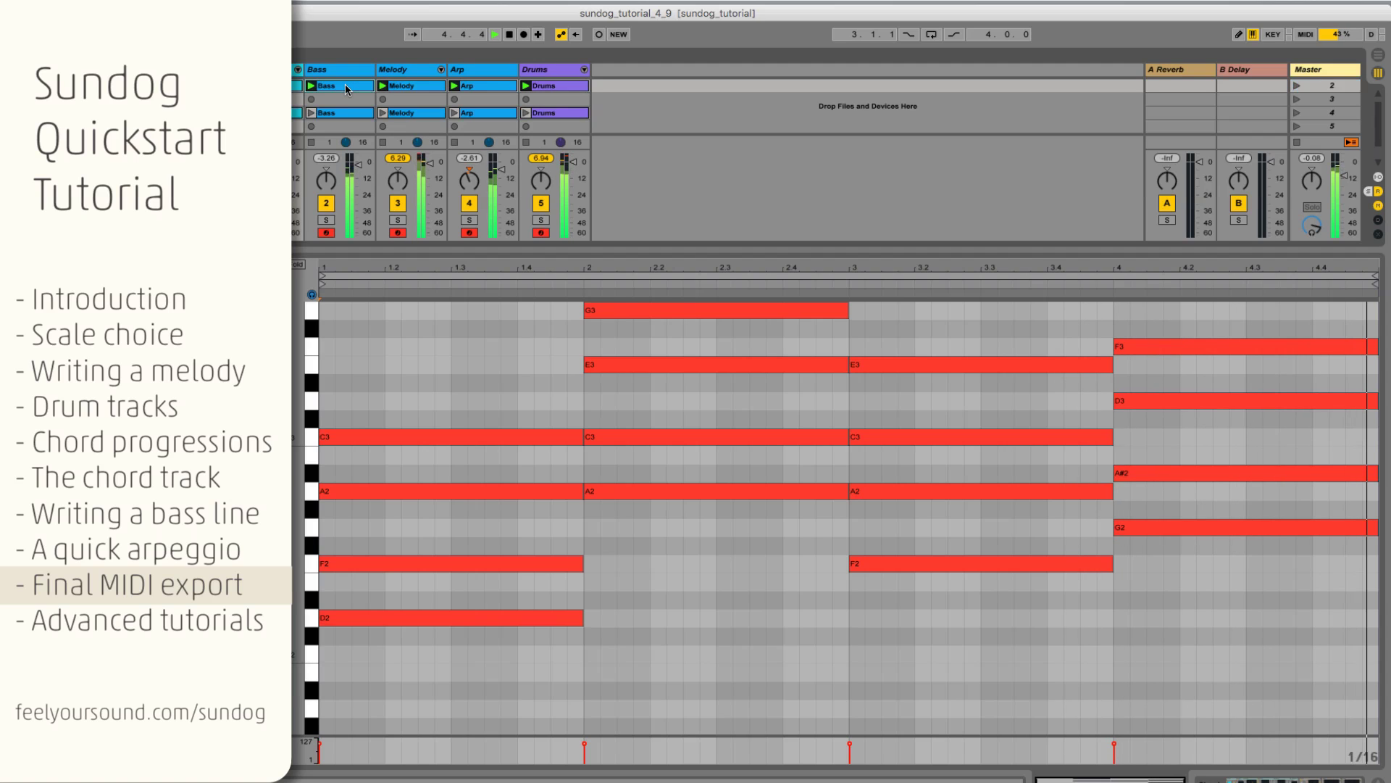
{"action": "left_click", "coordinate": [344, 85]}
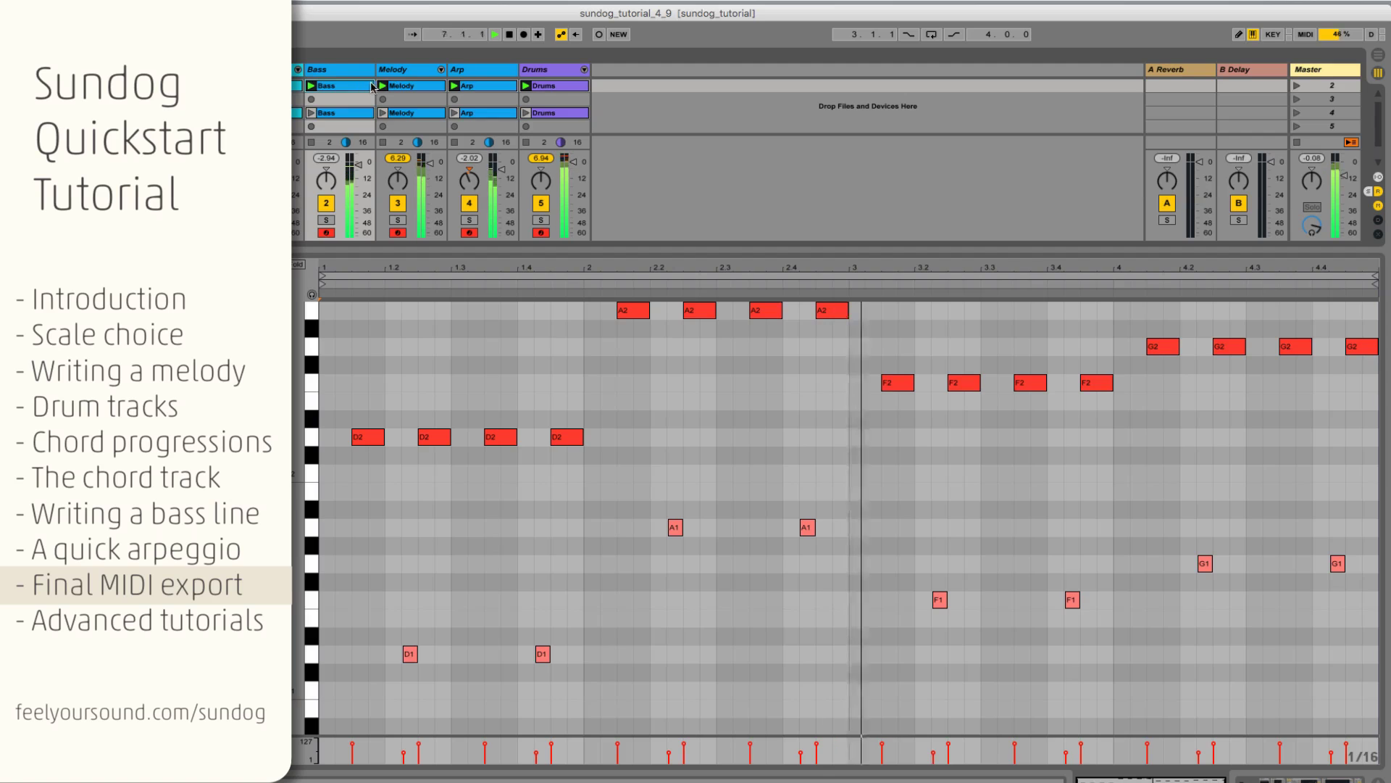
{"action": "left_click", "coordinate": [410, 86]}
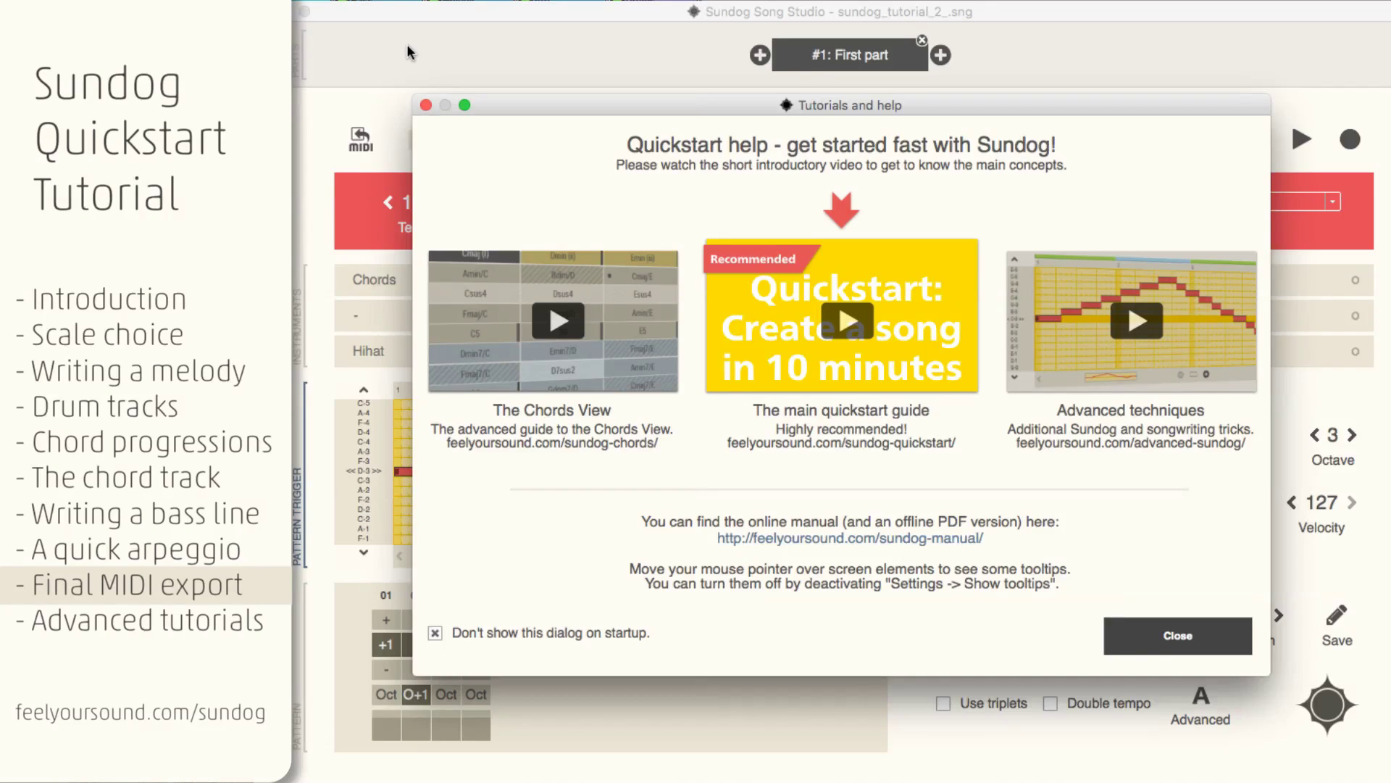